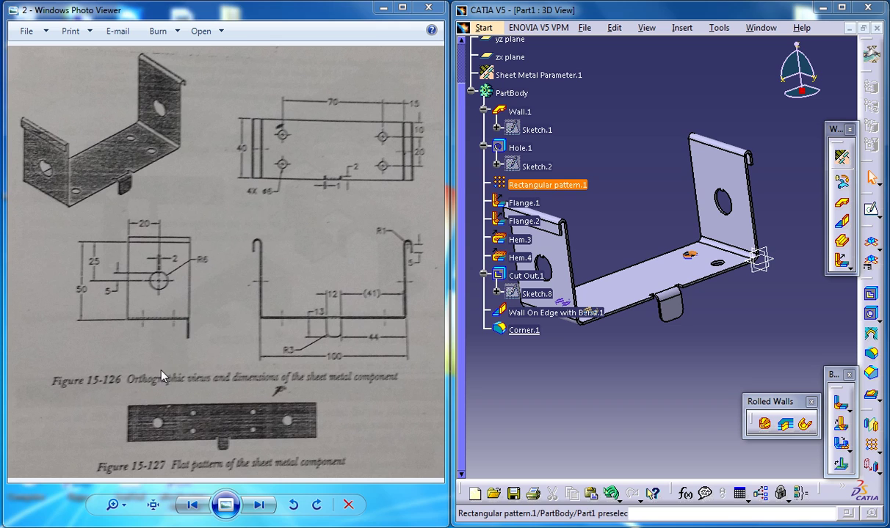
Switch to the Part2 document containing the bracket with two plain flanges.
{"action": "left_click", "coordinate": [760, 27]}
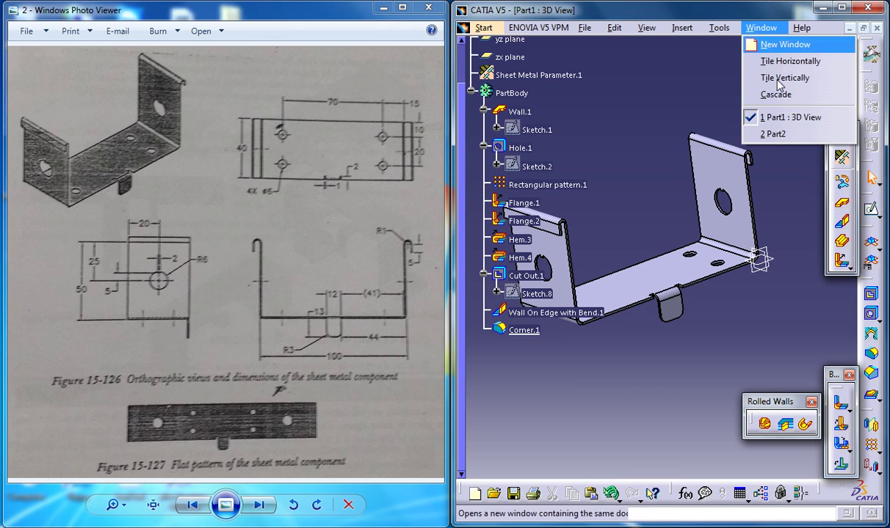
{"action": "left_click", "coordinate": [776, 136]}
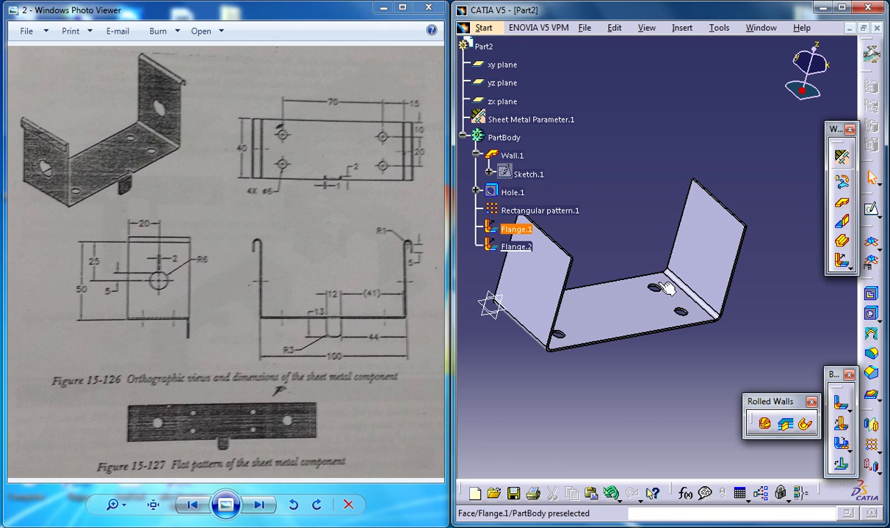
{"action": "middle_click_drag", "start_coordinate": [664, 273], "coordinate": [679, 309]}
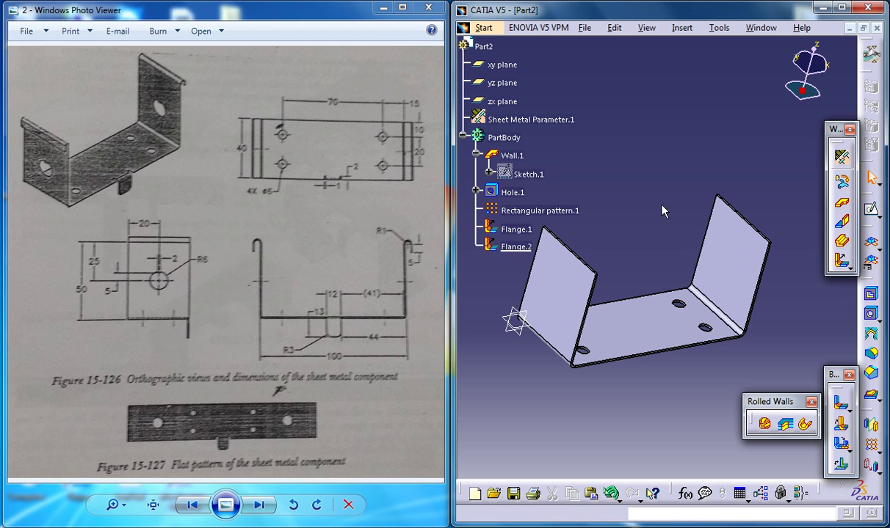
Define a basic hem along the top edge of Flange.2 and reverse its direction so it folds outward.
{"action": "left_click", "coordinate": [682, 28]}
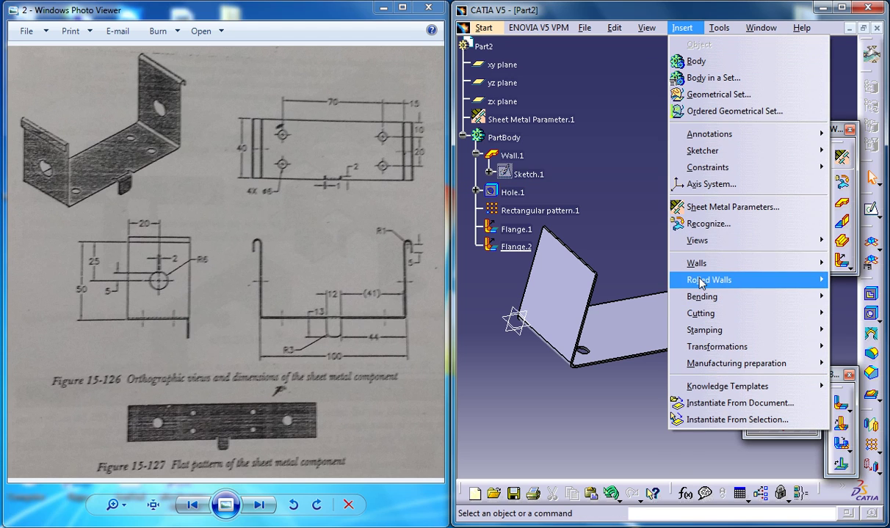
{"action": "mouse_move", "coordinate": [695, 263]}
{"action": "mouse_move", "coordinate": [606, 313]}
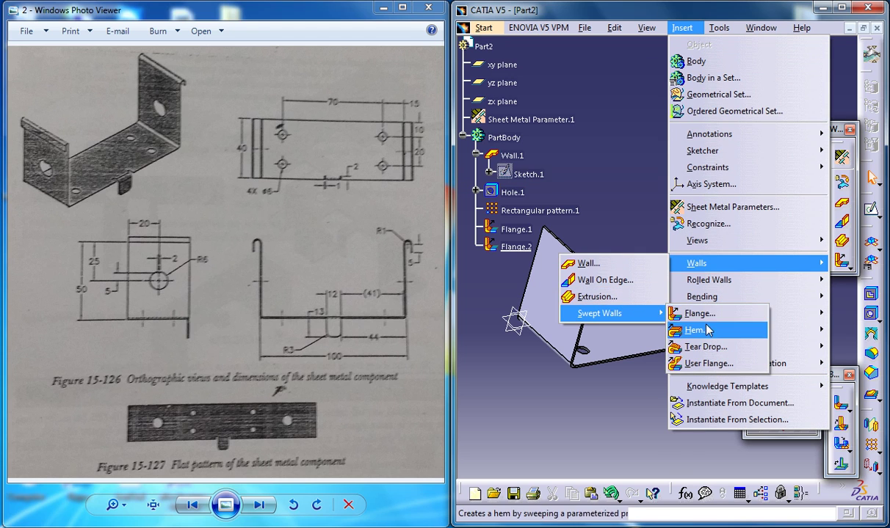
{"action": "left_click", "coordinate": [697, 331]}
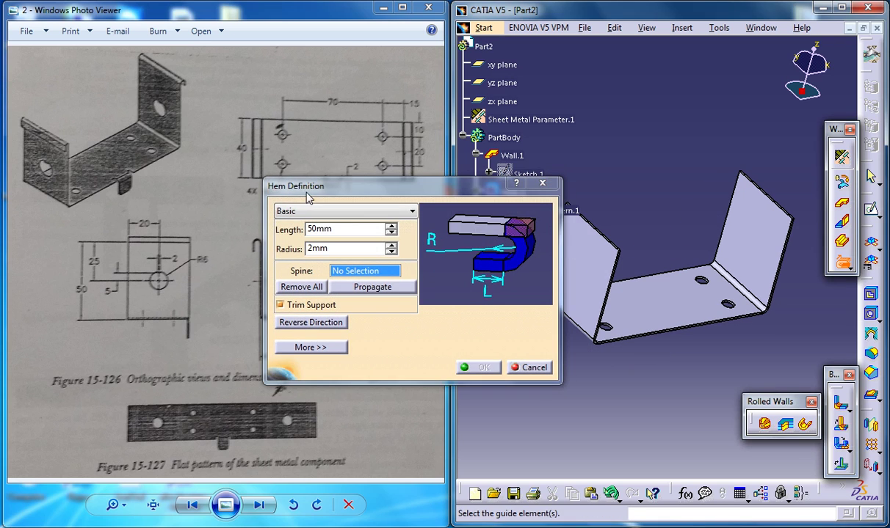
{"action": "left_click_drag", "start_coordinate": [307, 193], "coordinate": [365, 301]}
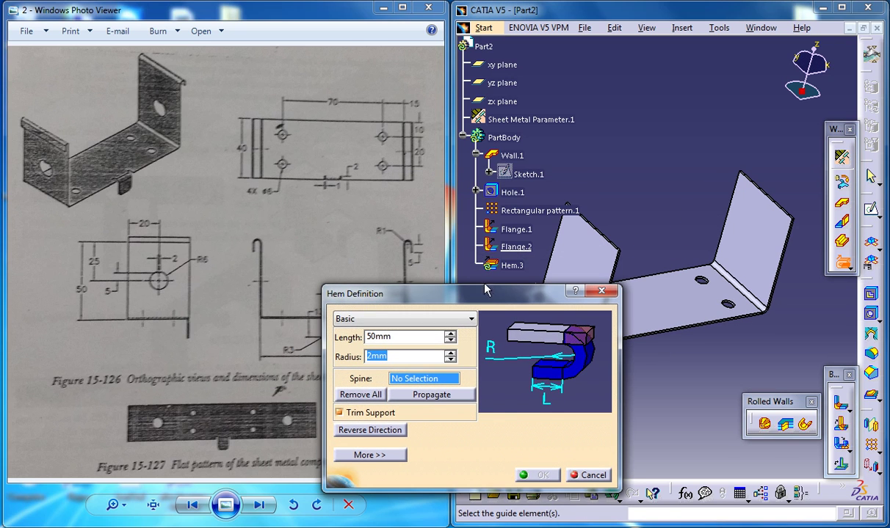
{"action": "left_click_drag", "start_coordinate": [485, 291], "coordinate": [397, 270]}
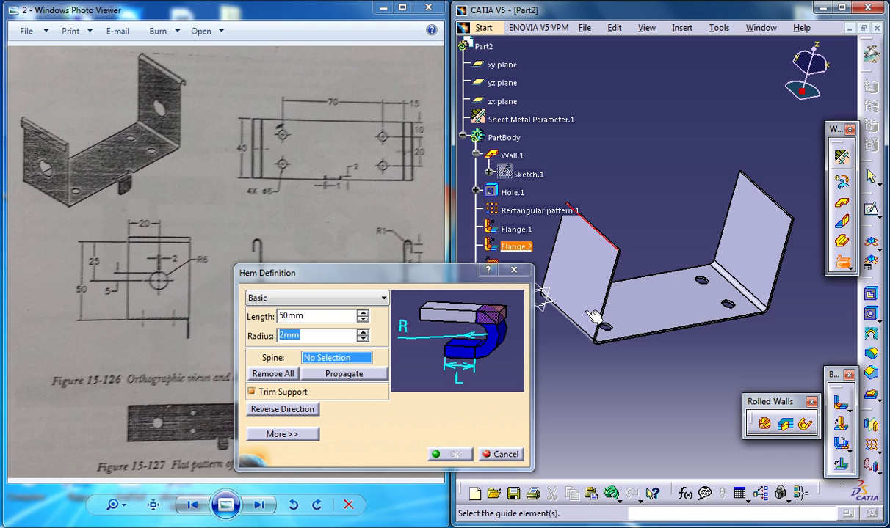
{"action": "left_click", "coordinate": [592, 230]}
{"action": "middle_click_drag", "start_coordinate": [654, 254], "coordinate": [576, 302]}
{"action": "left_click", "coordinate": [311, 412]}
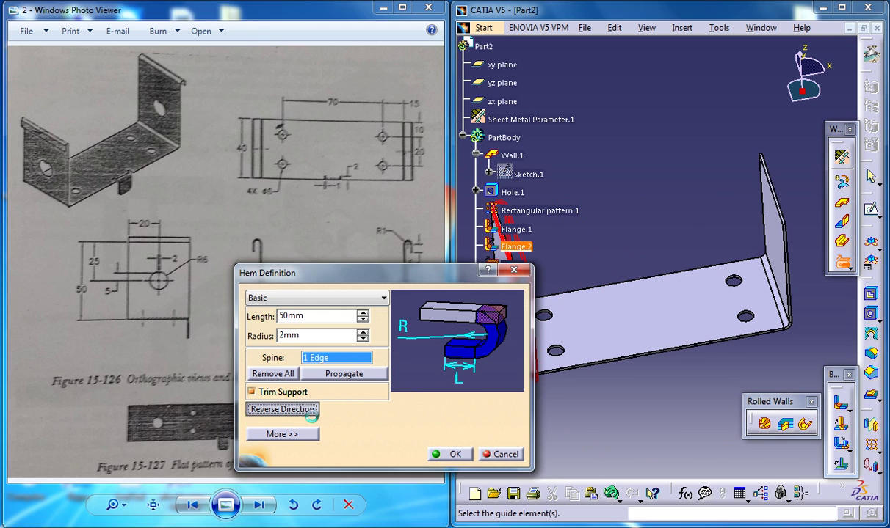
{"action": "middle_click_drag", "start_coordinate": [591, 260], "coordinate": [736, 222]}
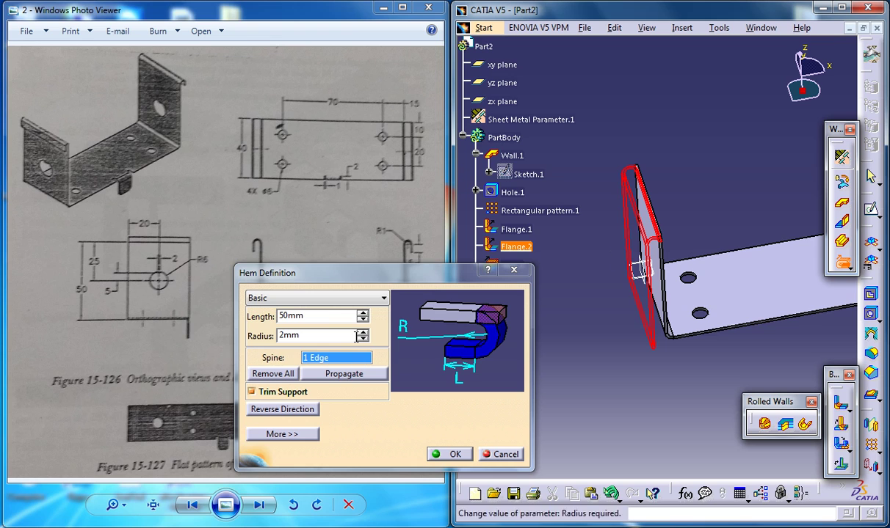
Create the hem with a length of 5 mm and edit its definition to set the radius to 1 mm.
{"action": "left_click_drag", "start_coordinate": [245, 270], "coordinate": [520, 294]}
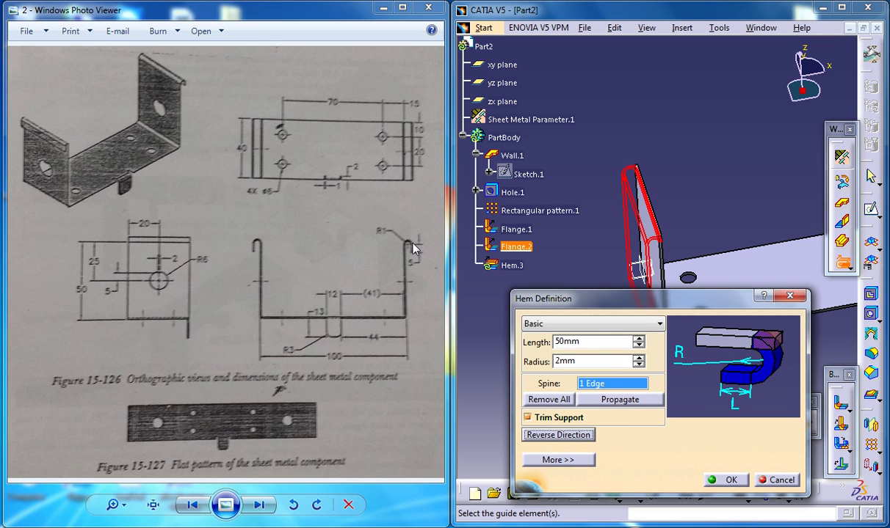
{"action": "double_click", "coordinate": [598, 342]}
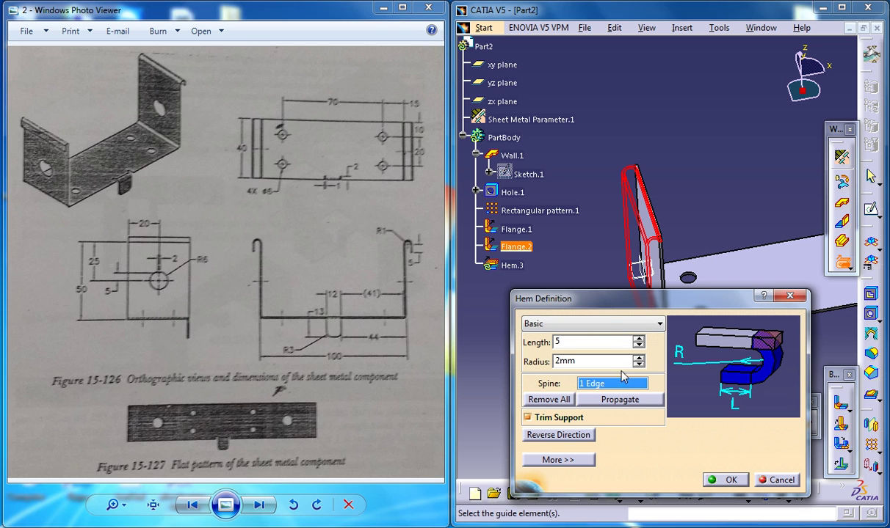
{"action": "left_click_drag", "start_coordinate": [672, 296], "coordinate": [394, 215]}
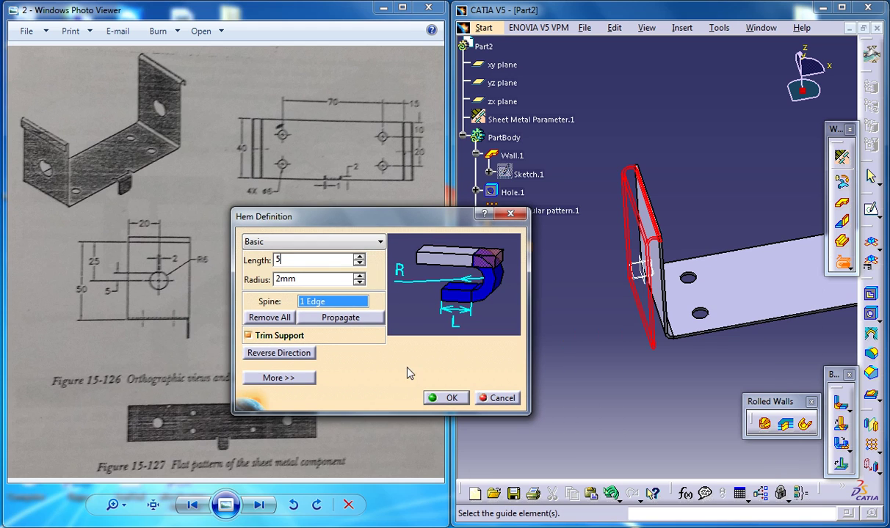
{"action": "middle_click_drag", "start_coordinate": [641, 269], "coordinate": [640, 185]}
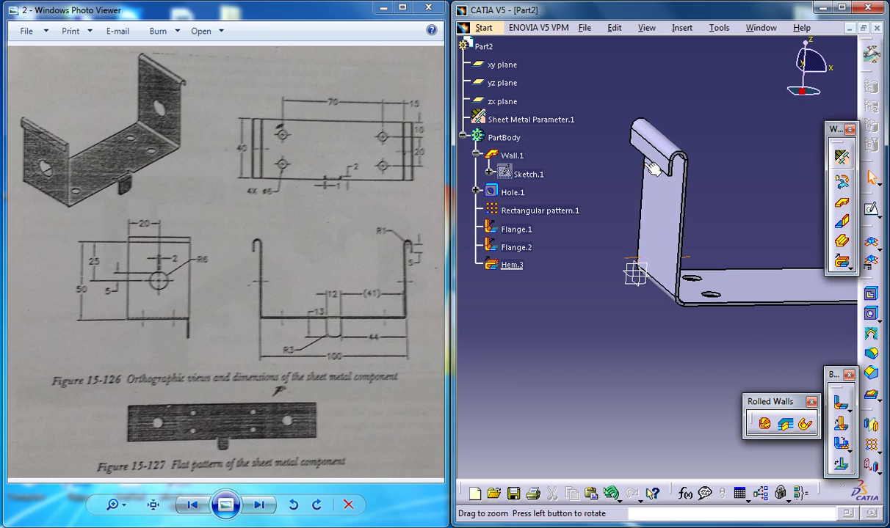
{"action": "double_click", "coordinate": [514, 266]}
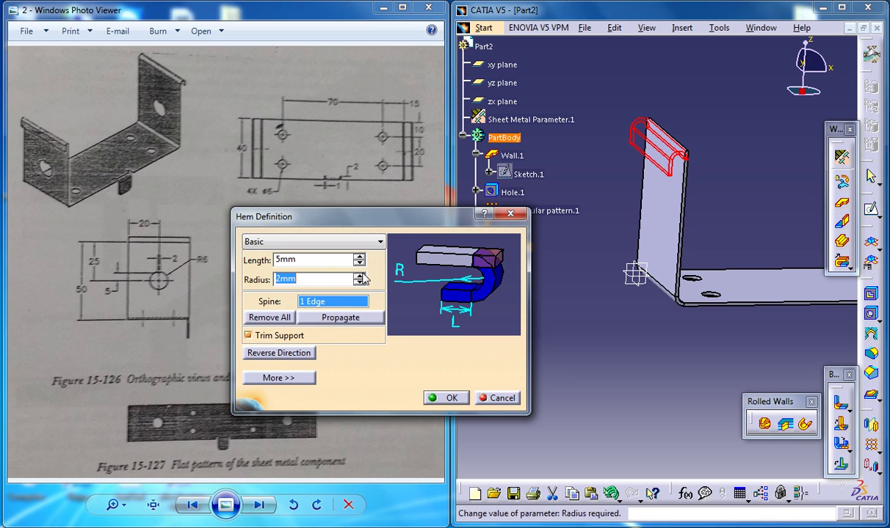
{"action": "left_click", "coordinate": [359, 284]}
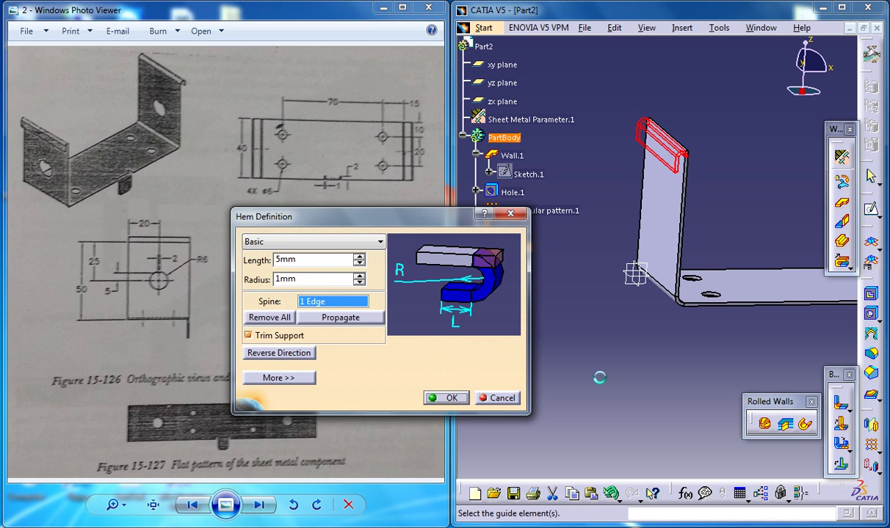
Add a basic hem along the opposite flange's top edge, folded outward, with 5 mm length and 1 mm radius.
{"action": "middle_click_drag", "start_coordinate": [650, 270], "coordinate": [490, 363]}
{"action": "middle_click_drag", "start_coordinate": [630, 326], "coordinate": [507, 405]}
{"action": "middle_click_drag", "start_coordinate": [644, 155], "coordinate": [615, 65]}
{"action": "left_click", "coordinate": [681, 27]}
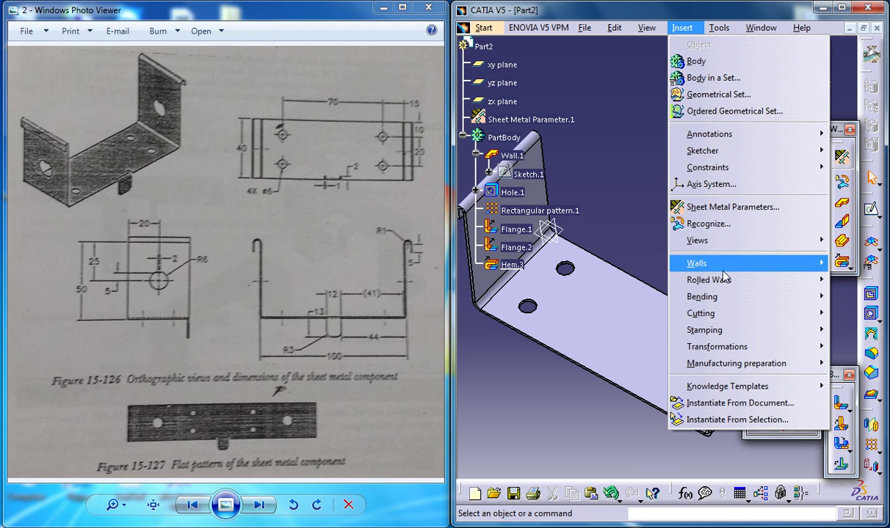
{"action": "mouse_move", "coordinate": [690, 263]}
{"action": "mouse_move", "coordinate": [639, 312]}
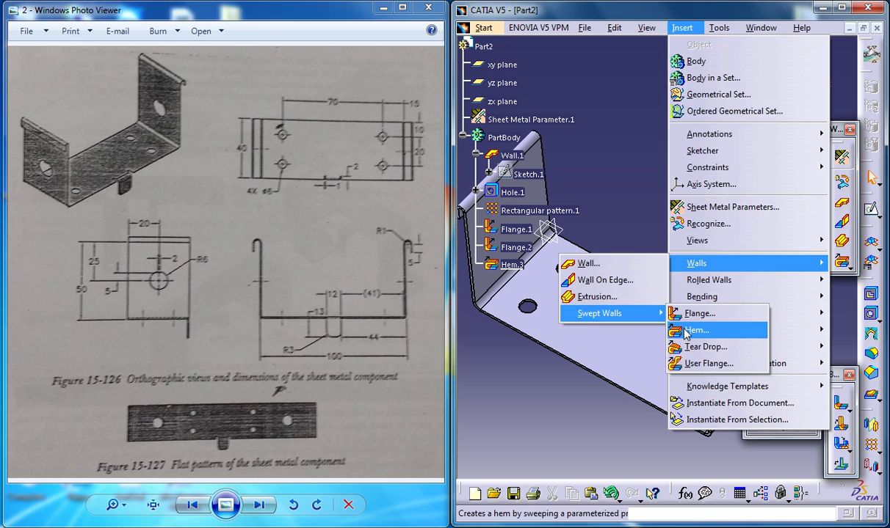
{"action": "left_click", "coordinate": [694, 331]}
{"action": "left_click", "coordinate": [736, 302]}
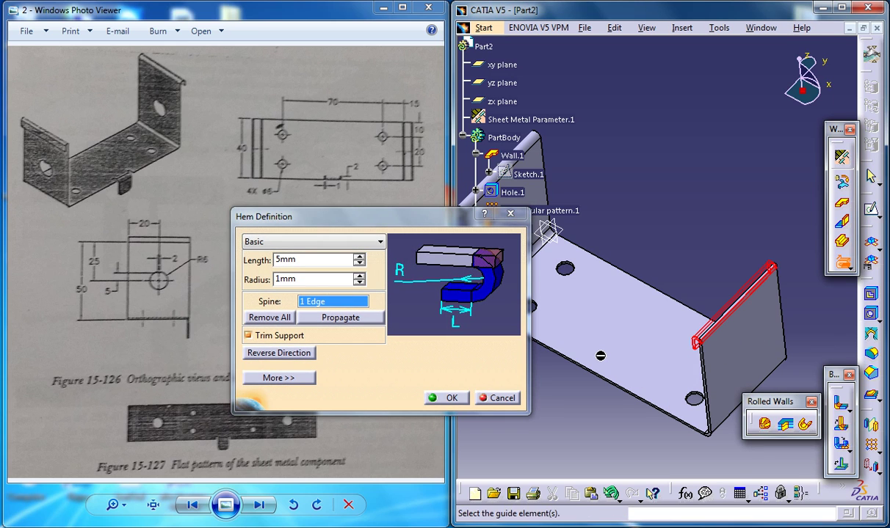
{"action": "left_click", "coordinate": [447, 398]}
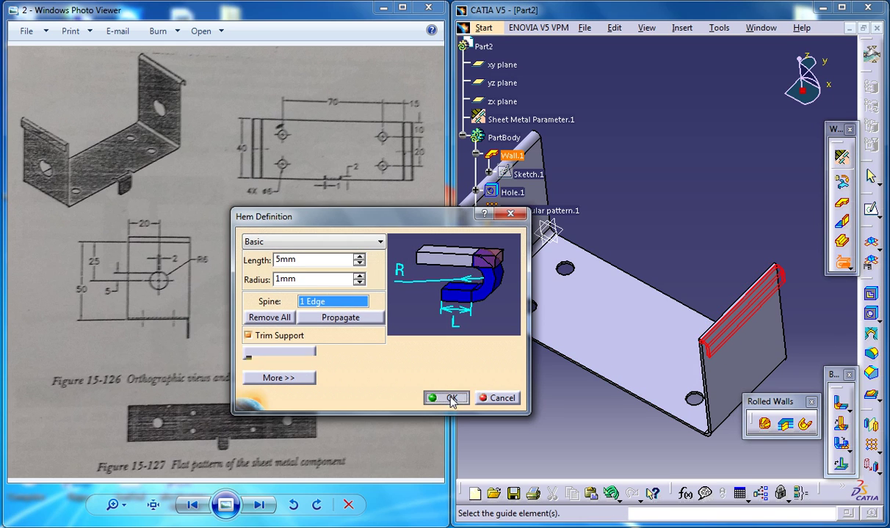
Start a sketch on the outer face of Flange.2.
{"action": "middle_click_drag", "start_coordinate": [671, 260], "coordinate": [687, 185]}
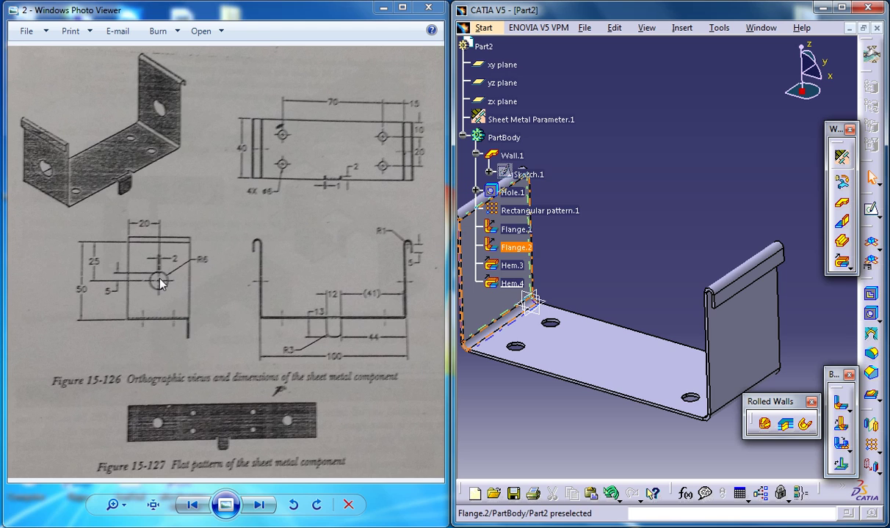
{"action": "middle_click_drag", "start_coordinate": [661, 324], "coordinate": [664, 229]}
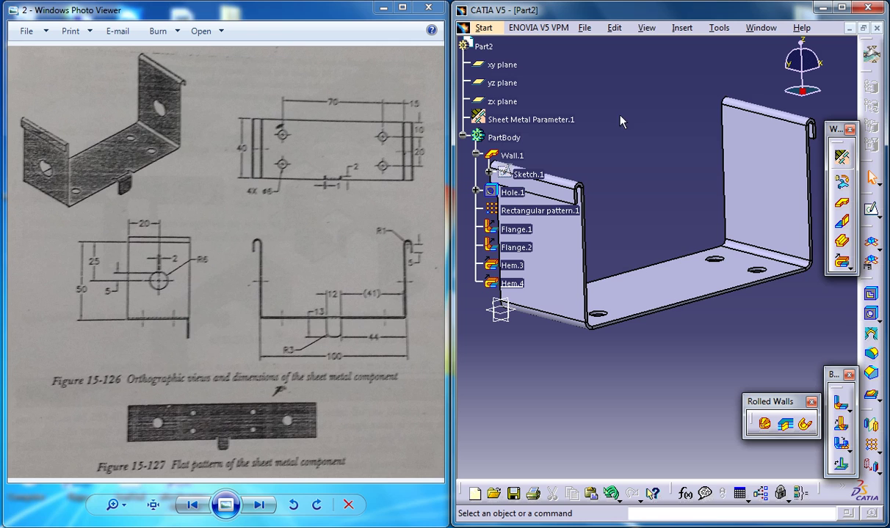
{"action": "left_click", "coordinate": [679, 28]}
{"action": "left_click", "coordinate": [640, 87]}
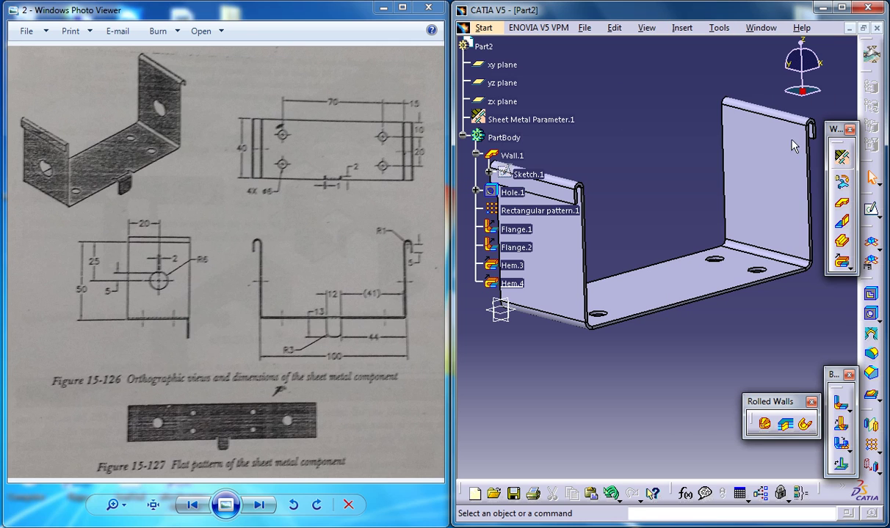
{"action": "left_click", "coordinate": [872, 210]}
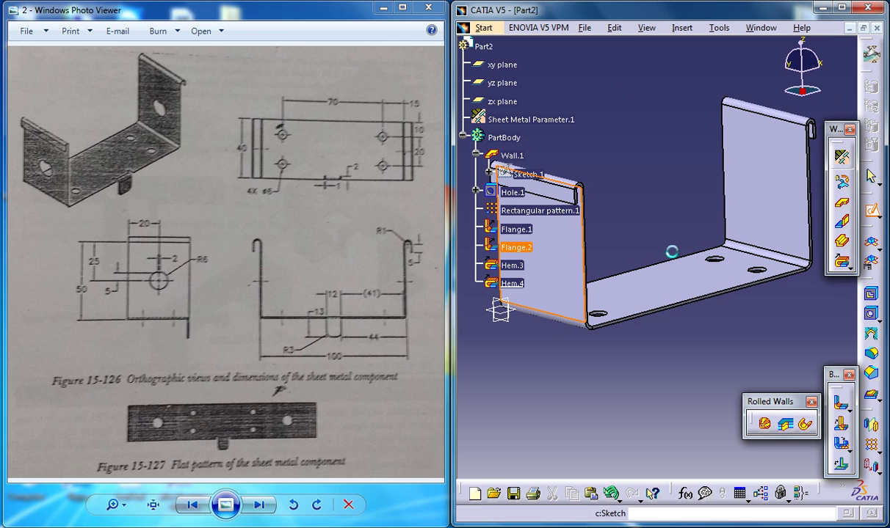
{"action": "left_click", "coordinate": [671, 252]}
Sketch a circle near the middle of the flange face, centred at about H 20 mm and V 24 mm.
{"action": "middle_click_drag", "start_coordinate": [702, 206], "coordinate": [773, 196]}
{"action": "middle_click_drag", "start_coordinate": [661, 219], "coordinate": [748, 211]}
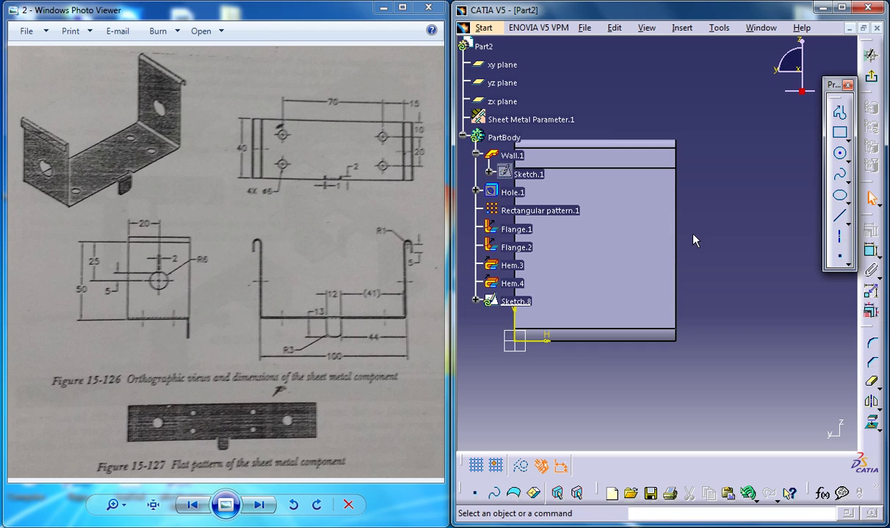
{"action": "middle_click_drag", "start_coordinate": [695, 233], "coordinate": [750, 179]}
{"action": "middle_click_drag", "start_coordinate": [739, 220], "coordinate": [727, 197]}
{"action": "left_click", "coordinate": [840, 154]}
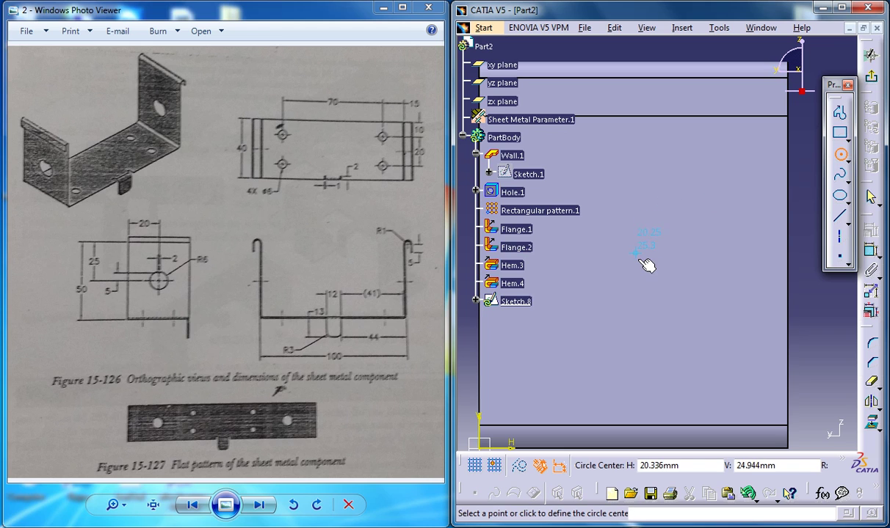
{"action": "left_click", "coordinate": [640, 258]}
{"action": "left_click", "coordinate": [679, 259]}
Draw two axes from the circle's centre: one vertically downward and one horizontal, about 24 mm long, extending past the flange edge.
{"action": "middle_click_drag", "start_coordinate": [729, 185], "coordinate": [827, 234]}
{"action": "left_click", "coordinate": [839, 236]}
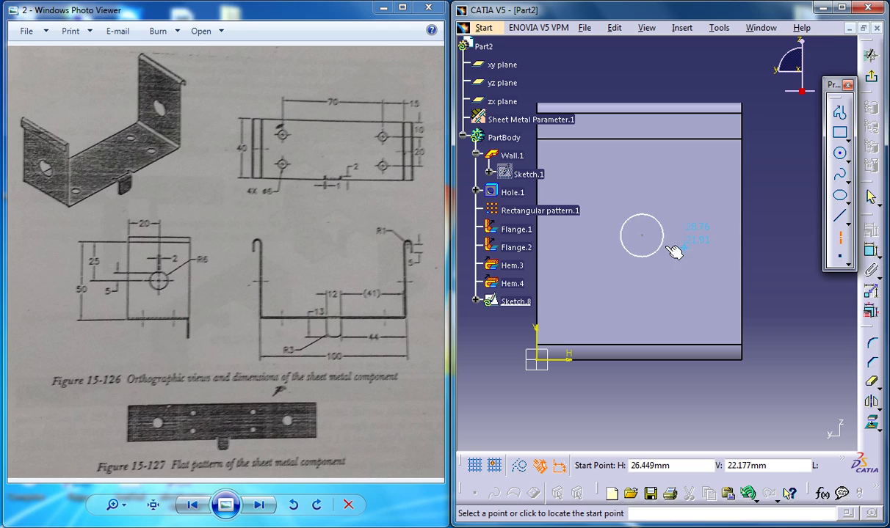
{"action": "left_click", "coordinate": [650, 274]}
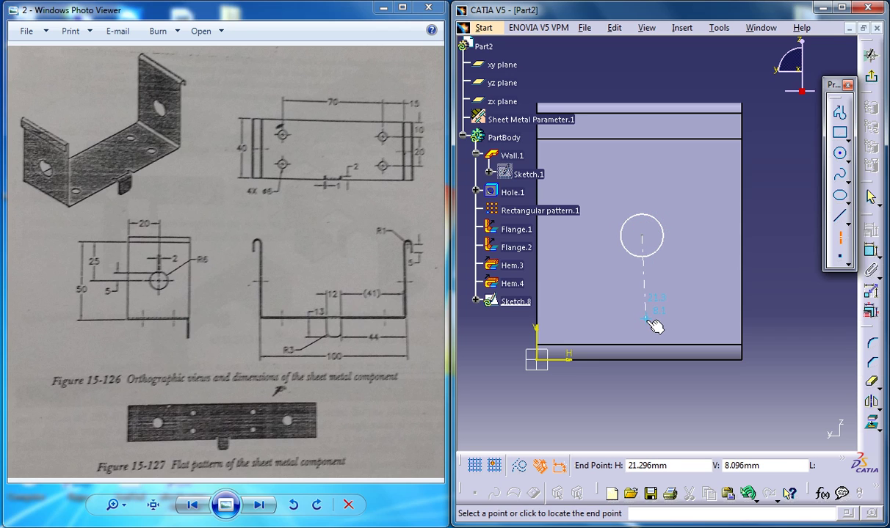
{"action": "left_click", "coordinate": [643, 312]}
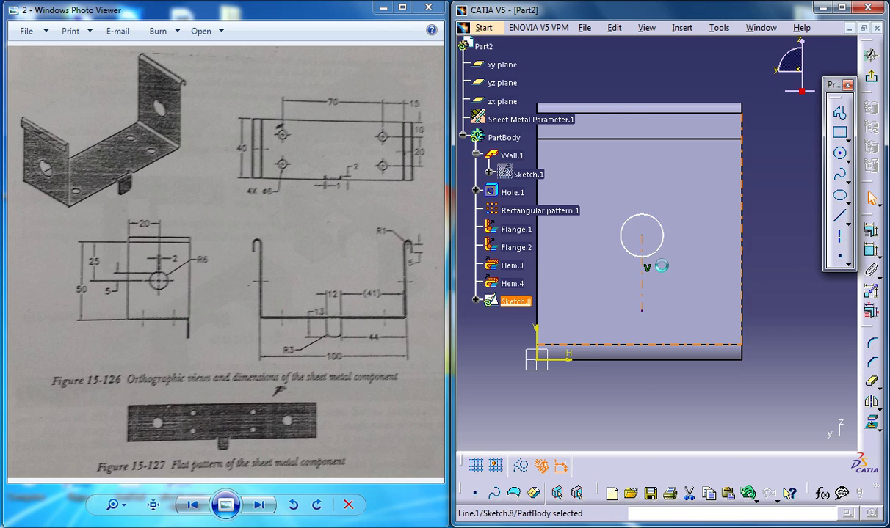
{"action": "left_click", "coordinate": [842, 242]}
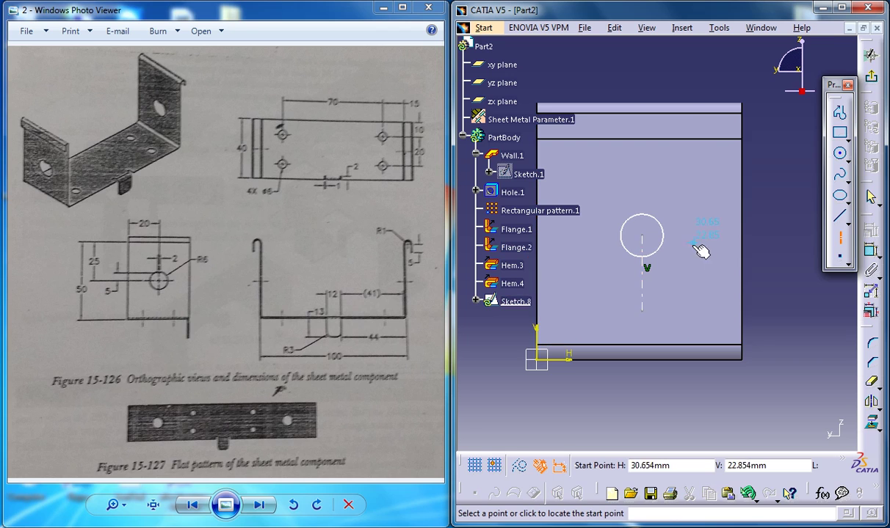
{"action": "left_click", "coordinate": [649, 241]}
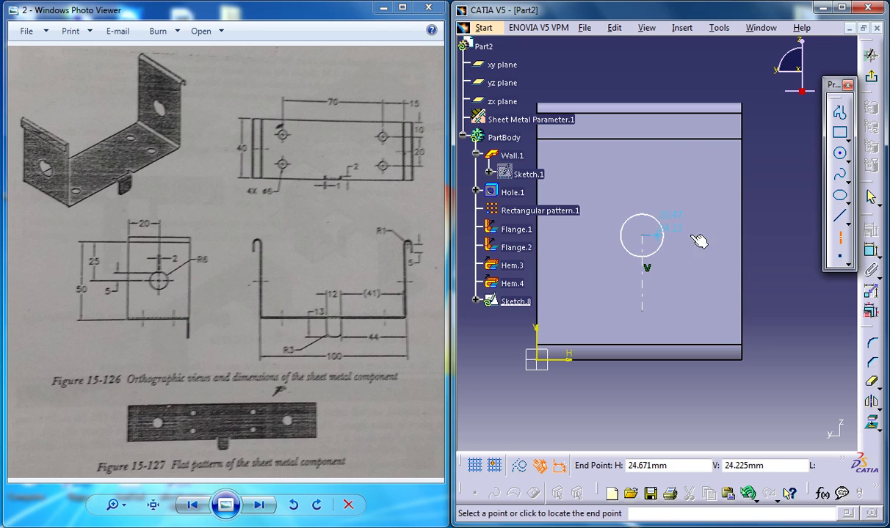
{"action": "left_click", "coordinate": [765, 235]}
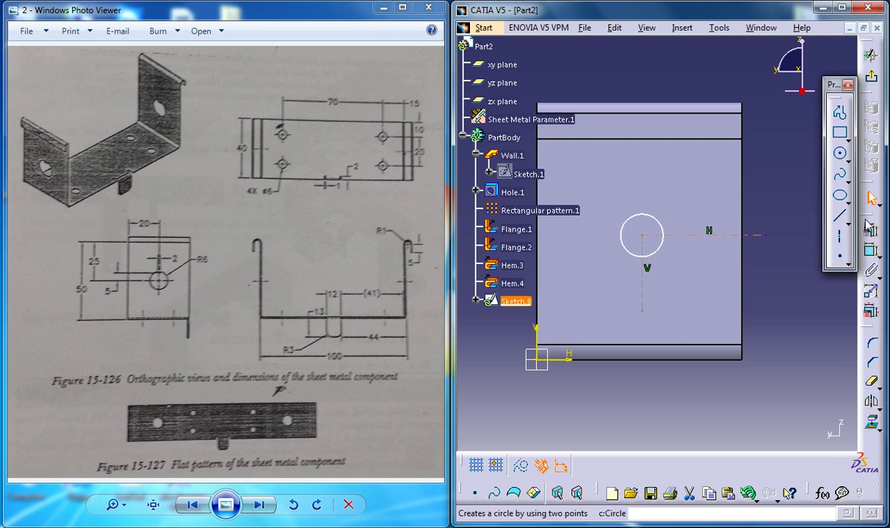
{"action": "left_click", "coordinate": [871, 253]}
{"action": "left_click", "coordinate": [704, 235]}
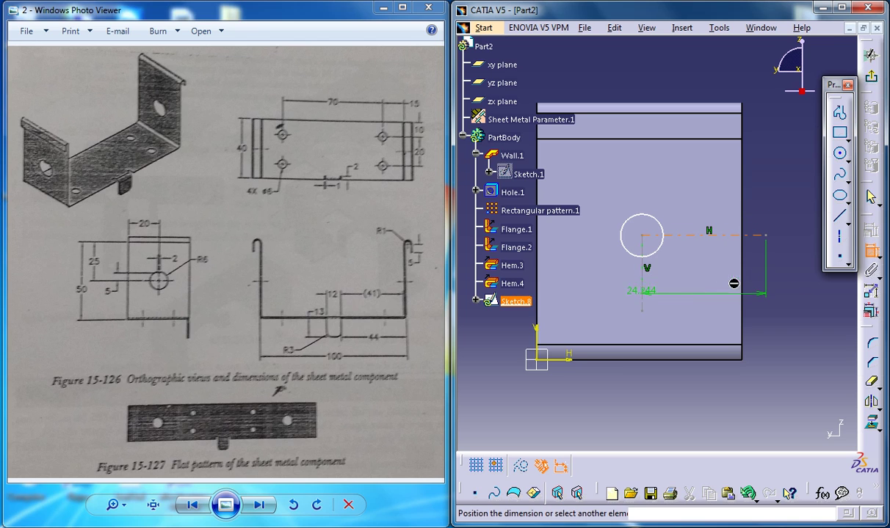
{"action": "left_click", "coordinate": [781, 298]}
{"action": "right_click", "coordinate": [774, 293]}
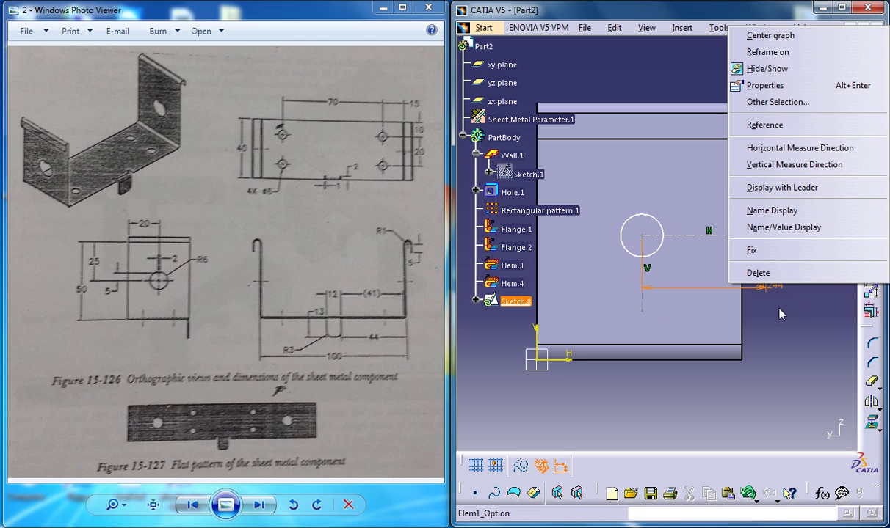
{"action": "left_click", "coordinate": [750, 273]}
Constrain the vertical axis through the circle's centre to 20 mm from the flange's side edge beyond the horizontal axis.
{"action": "left_click", "coordinate": [741, 294]}
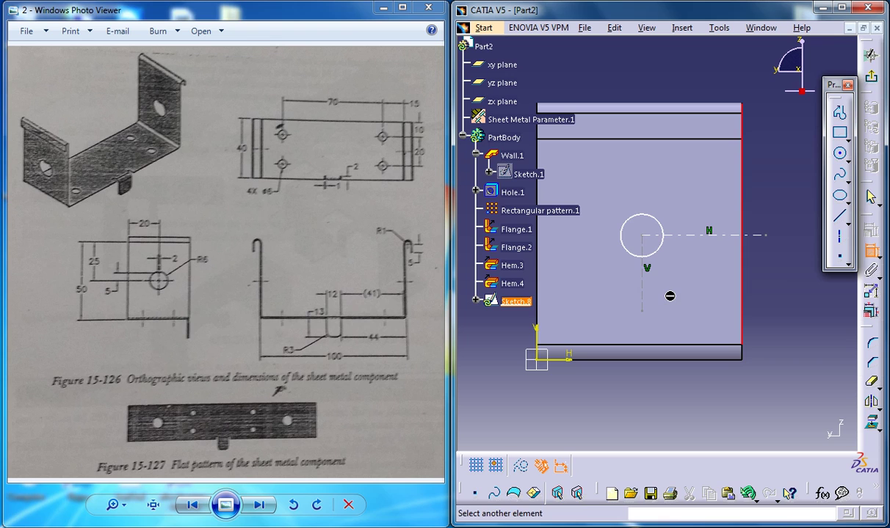
{"action": "left_click", "coordinate": [642, 298]}
{"action": "left_click", "coordinate": [689, 405]}
{"action": "double_click", "coordinate": [706, 407]}
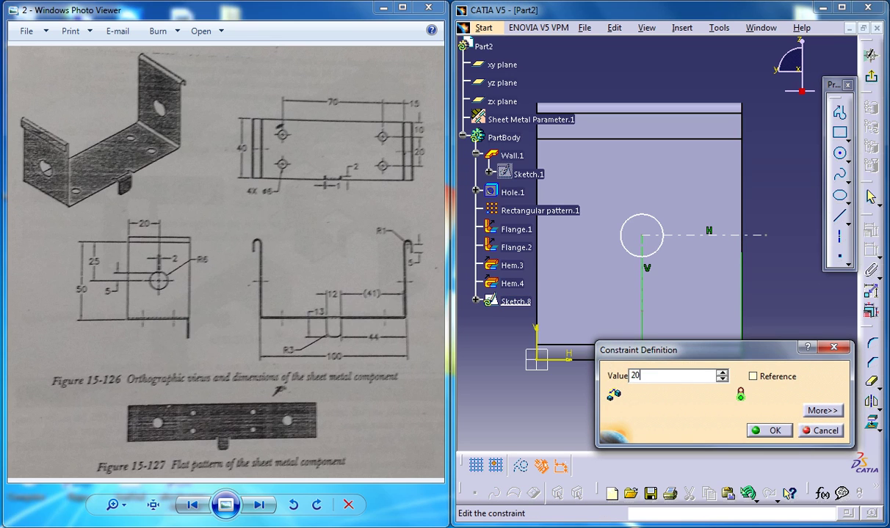
{"action": "key", "text": "Return"}
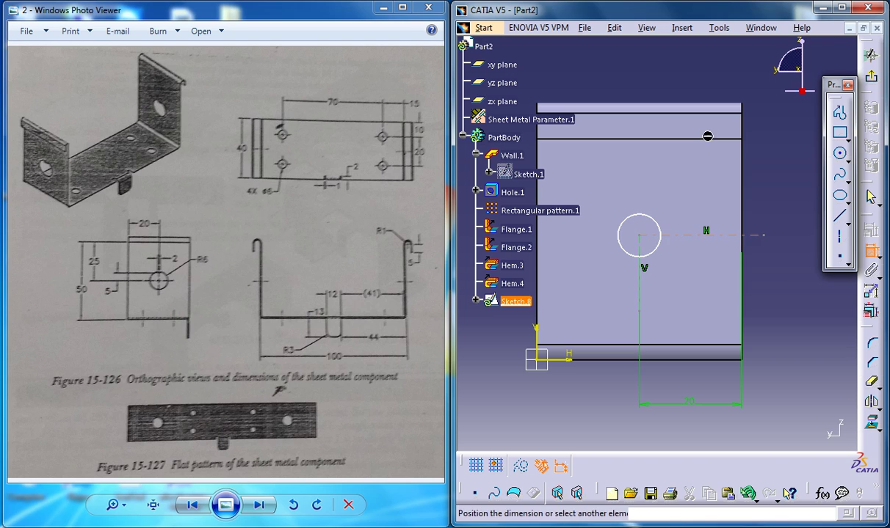
Constrain the horizontal axis through the circle's centre to 25 mm below the flange's top bend line.
{"action": "left_click", "coordinate": [728, 113]}
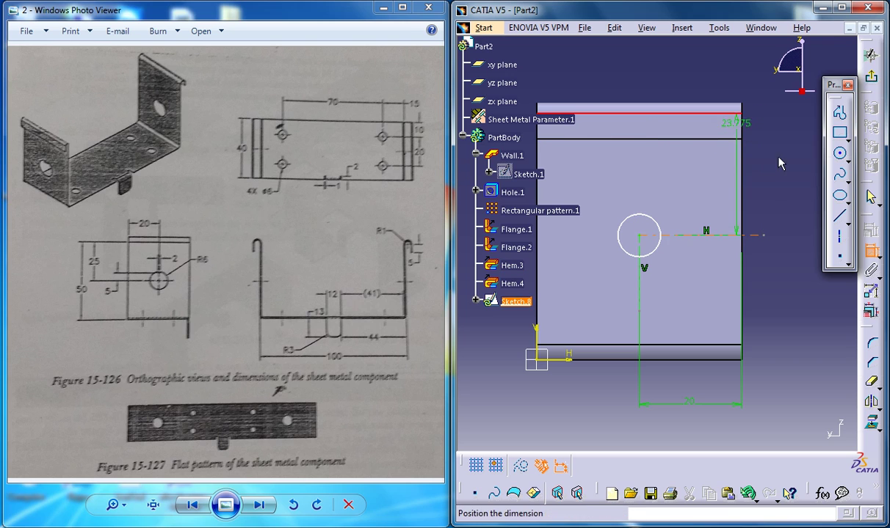
{"action": "left_click", "coordinate": [786, 172]}
{"action": "double_click", "coordinate": [784, 176]}
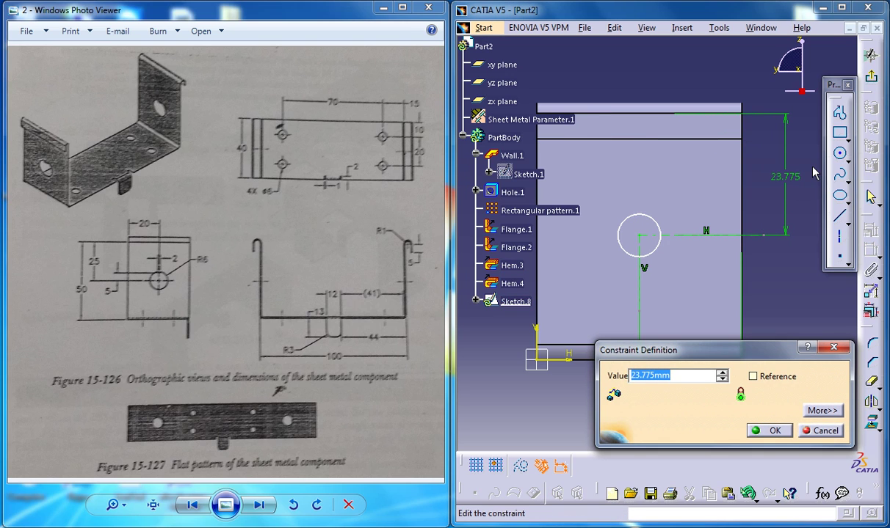
{"action": "key", "text": "Return"}
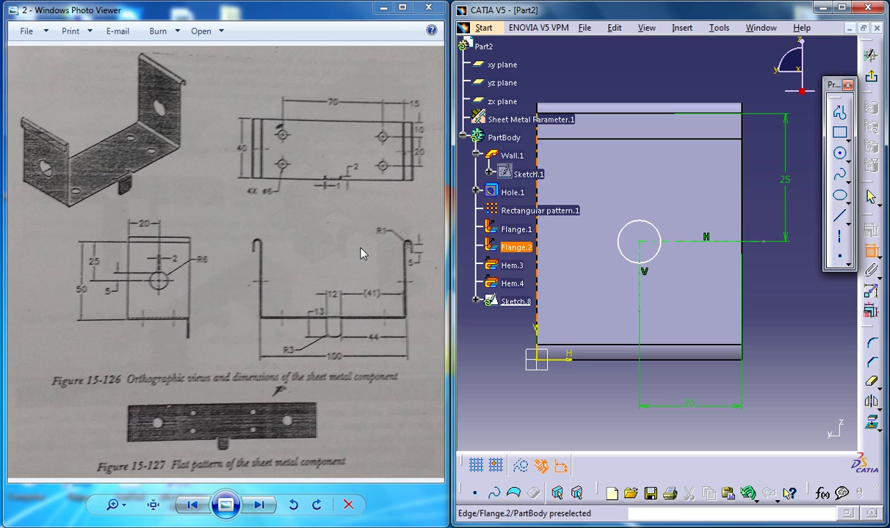
Dimension the circle on the flange face with a 6 mm radius.
{"action": "left_click", "coordinate": [640, 230]}
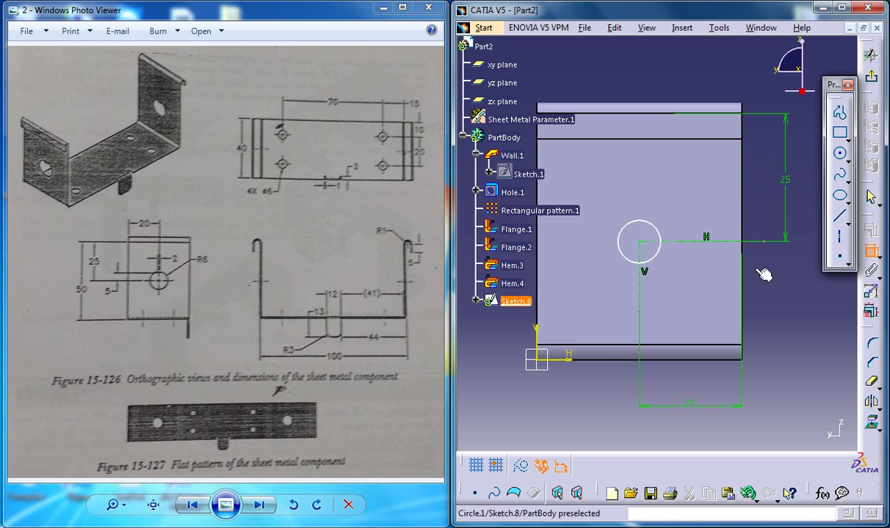
{"action": "left_click", "coordinate": [800, 299]}
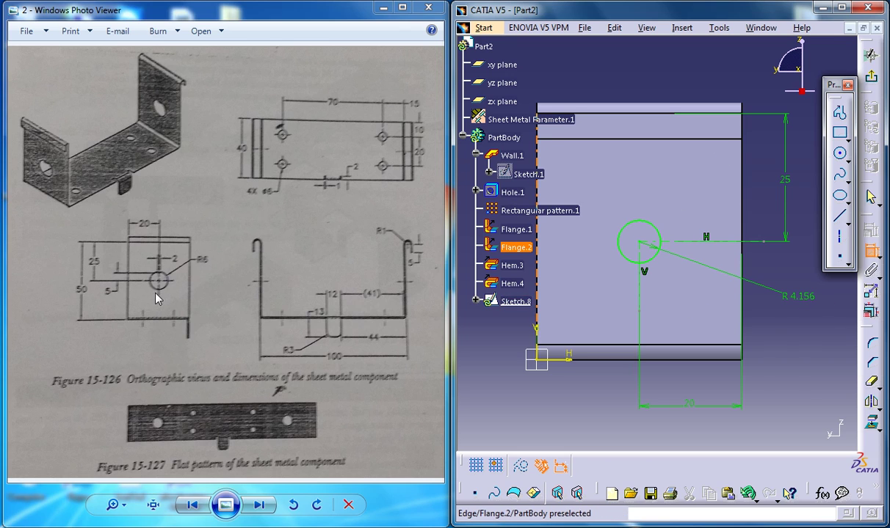
{"action": "double_click", "coordinate": [799, 301]}
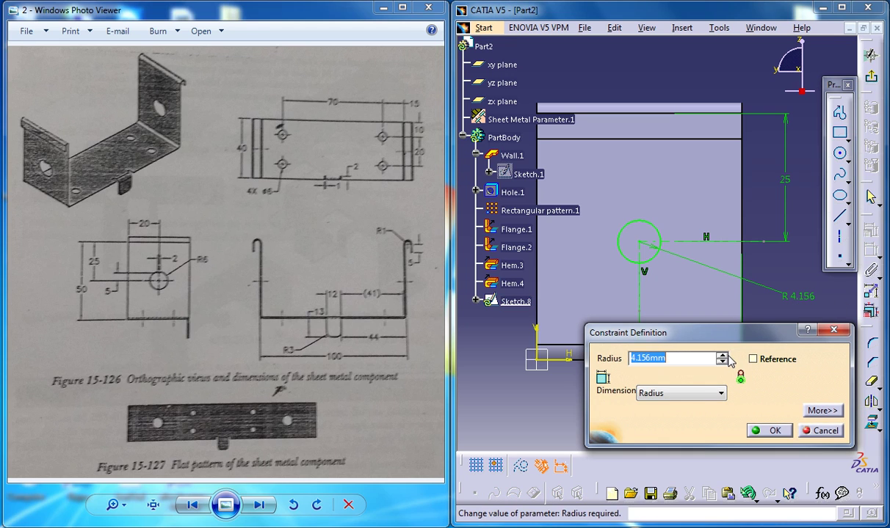
{"action": "type", "text": "6"}
{"action": "key", "text": "Return"}
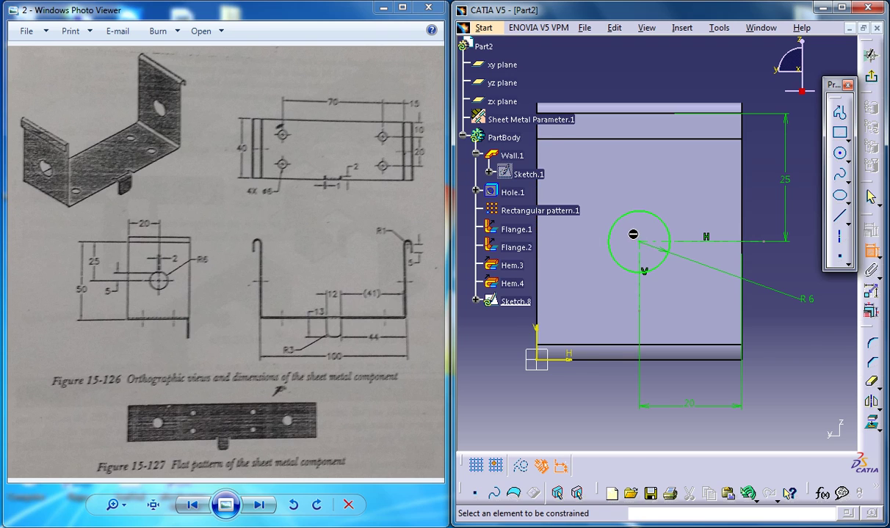
Sketch a tall centered rectangle about 3.8 mm wide directly above the circle's centre, with its lower end inside the circle.
{"action": "mouse_move", "coordinate": [633, 234]}
{"action": "middle_mouse_down"}
{"action": "mouse_move", "coordinate": [660, 234]}
{"action": "mouse_move", "coordinate": [667, 206]}
{"action": "mouse_move", "coordinate": [670, 218]}
{"action": "middle_mouse_up"}
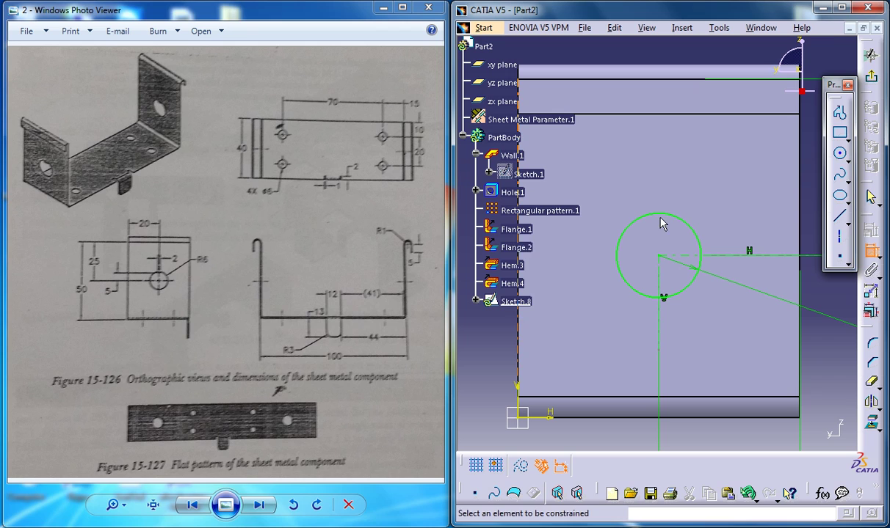
{"action": "left_click", "coordinate": [848, 140]}
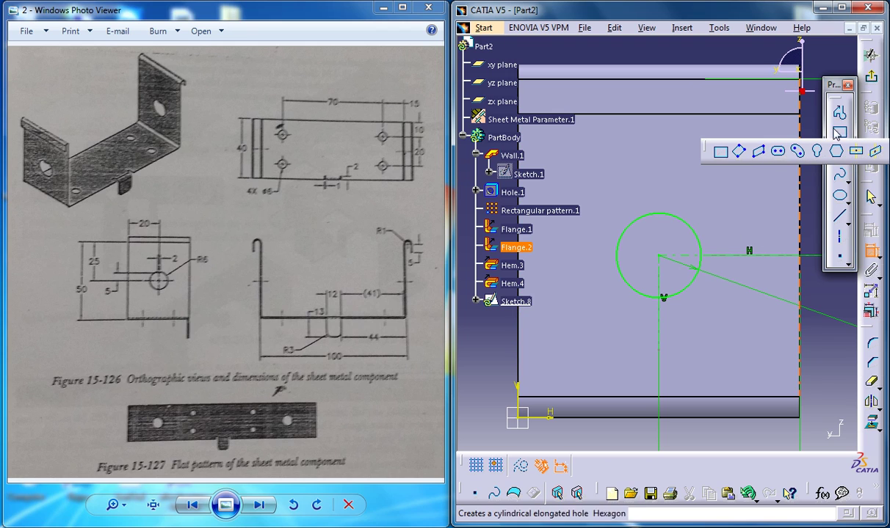
{"action": "left_click", "coordinate": [848, 138]}
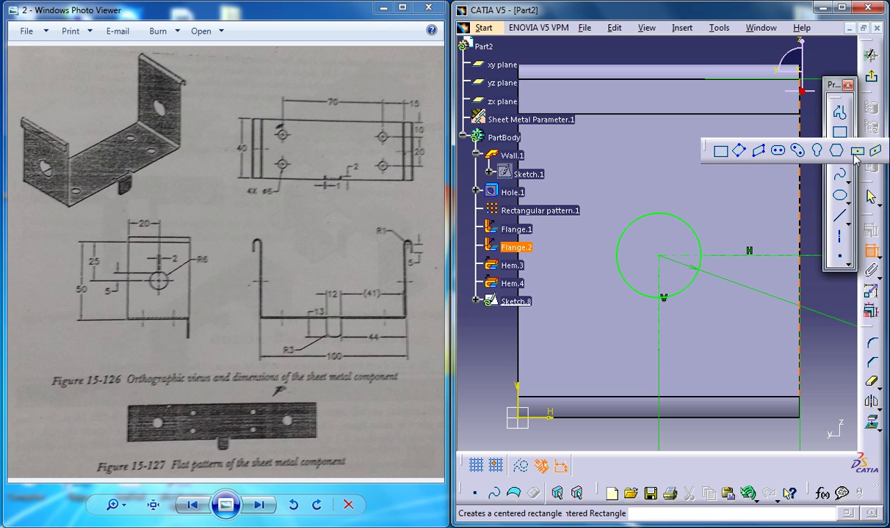
{"action": "left_click", "coordinate": [856, 152]}
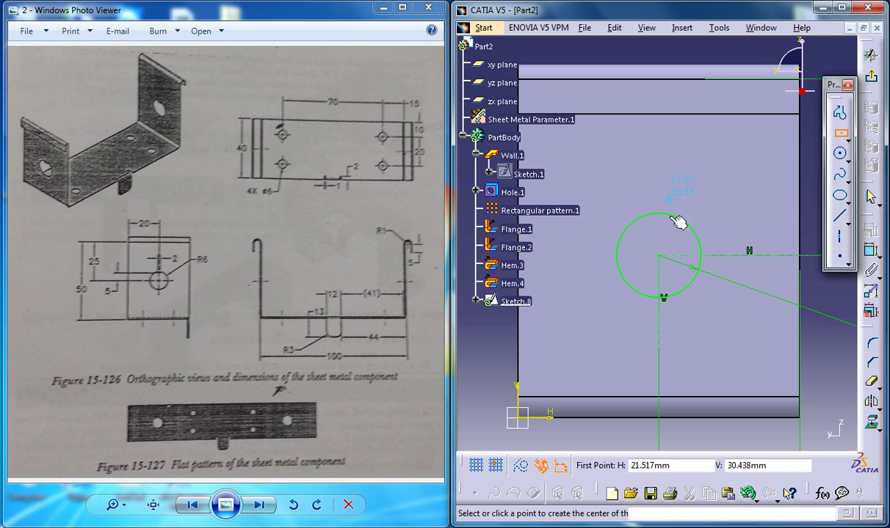
{"action": "left_click", "coordinate": [662, 184]}
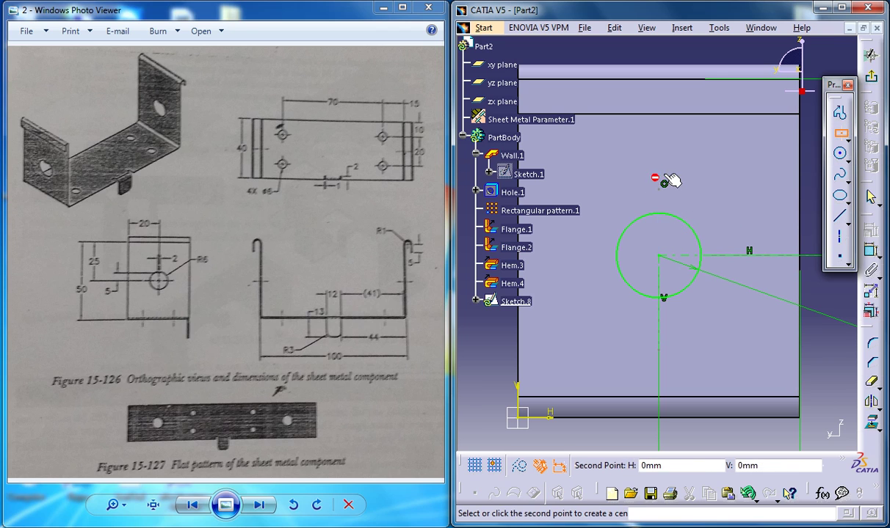
{"action": "left_click", "coordinate": [672, 135]}
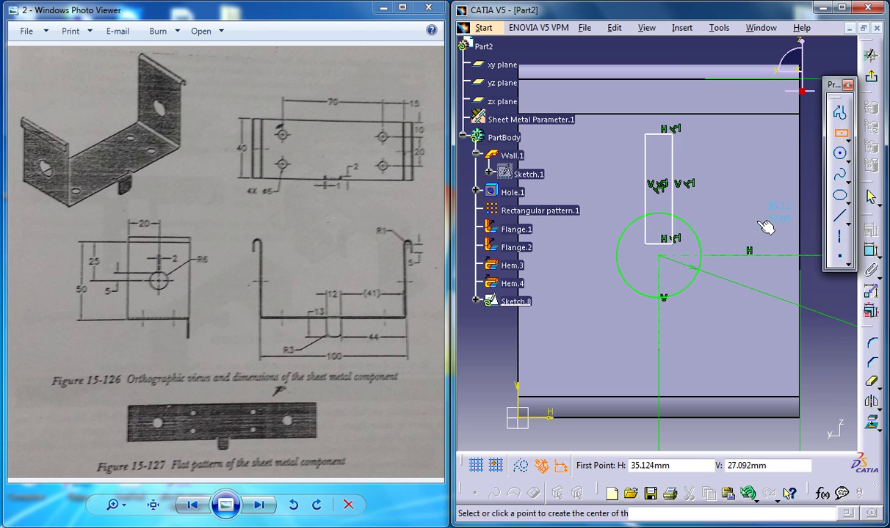
Dimension the width of the tall rectangle to 2 mm.
{"action": "left_click", "coordinate": [665, 134]}
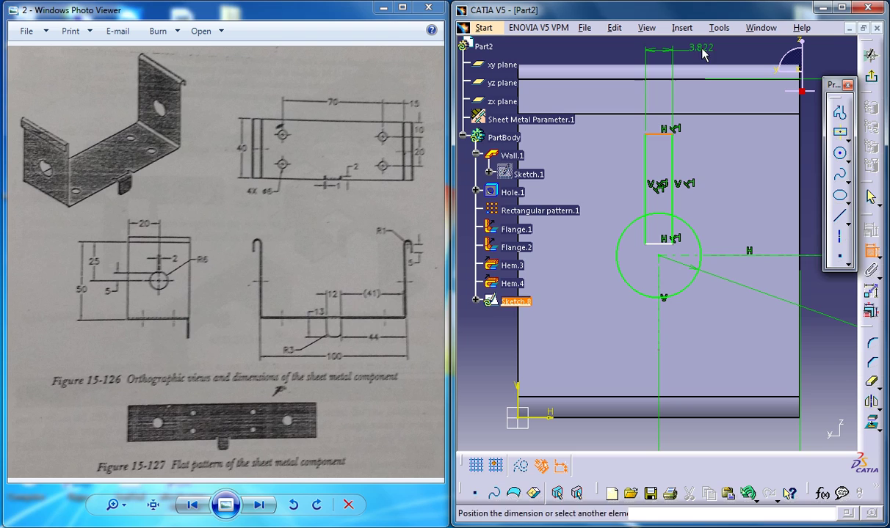
{"action": "left_click", "coordinate": [704, 53]}
{"action": "double_click", "coordinate": [701, 47]}
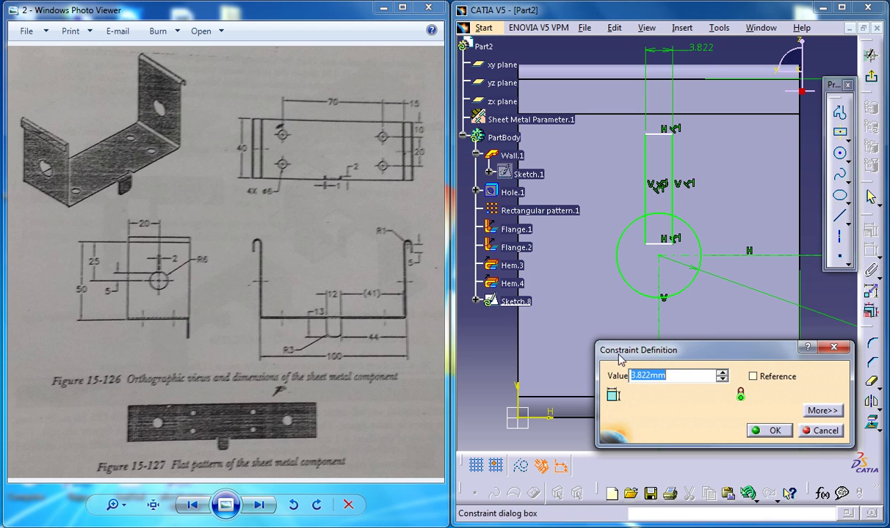
{"action": "type", "text": "2"}
{"action": "key", "text": "Return"}
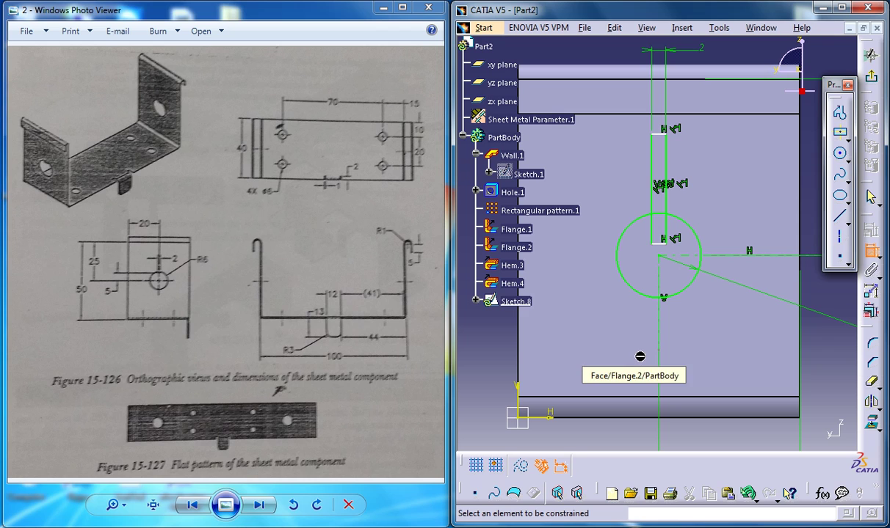
Constrain the rectangle's lower edge to 5 mm above the horizontal axis through the circle's centre.
{"action": "left_click", "coordinate": [665, 247]}
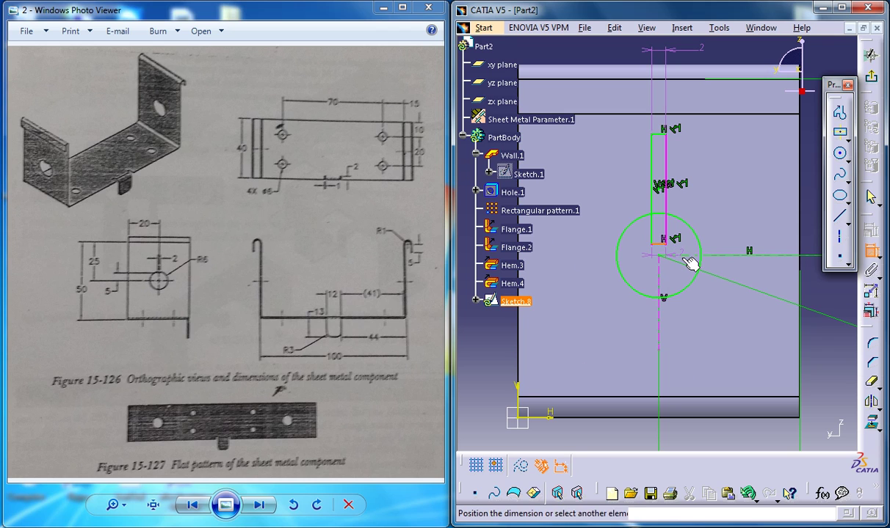
{"action": "left_click", "coordinate": [690, 255]}
{"action": "left_click", "coordinate": [822, 213]}
{"action": "double_click", "coordinate": [802, 207]}
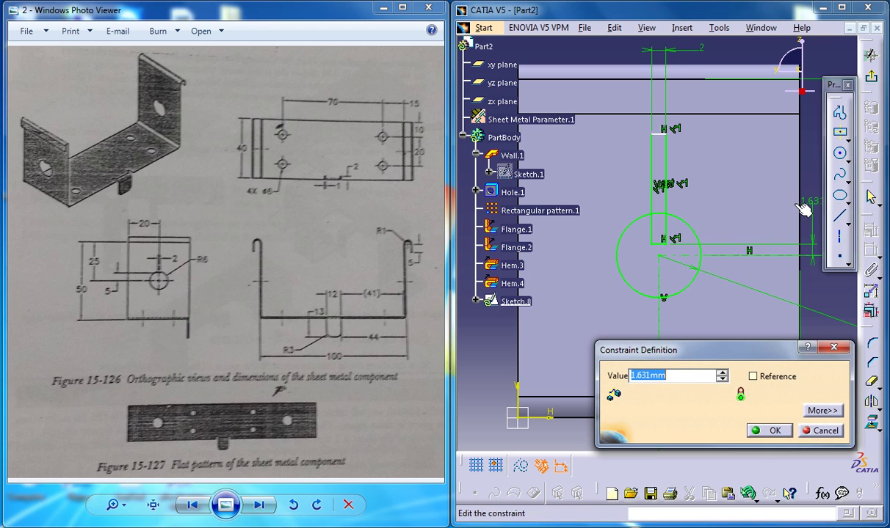
{"action": "type", "text": "5"}
{"action": "key", "text": "Return"}
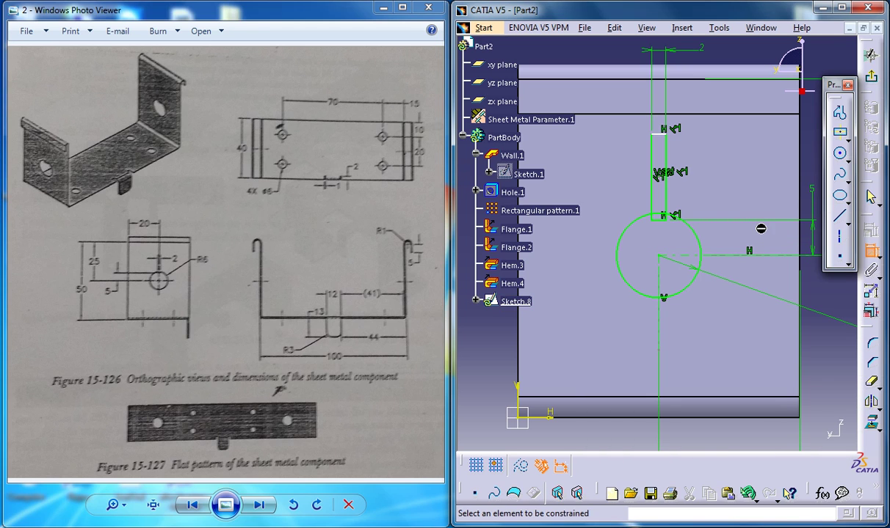
Trim away the rectangle outside the circle, converting its length constraint into a distance, and the arc between its sides to form the key.
{"action": "mouse_move", "coordinate": [696, 173]}
{"action": "middle_mouse_down"}
{"action": "mouse_move", "coordinate": [718, 229]}
{"action": "mouse_move", "coordinate": [718, 195]}
{"action": "middle_mouse_up"}
{"action": "left_click", "coordinate": [870, 382]}
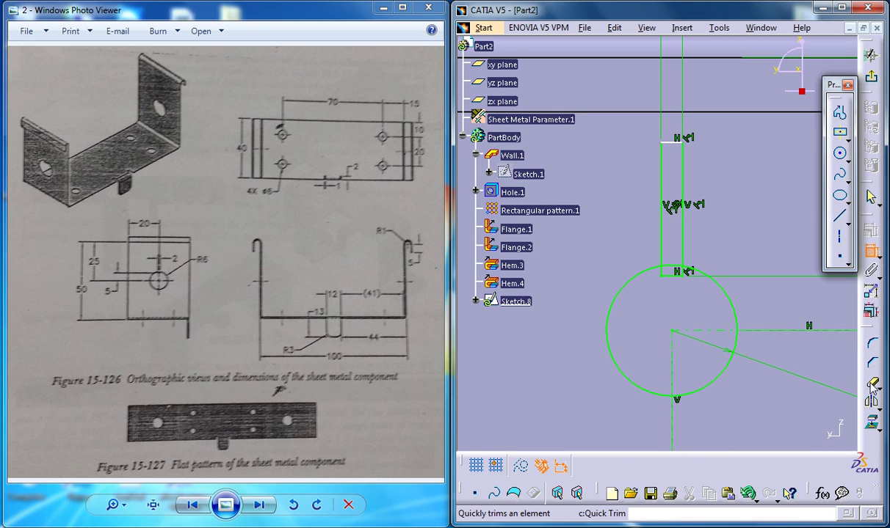
{"action": "left_click", "coordinate": [679, 145]}
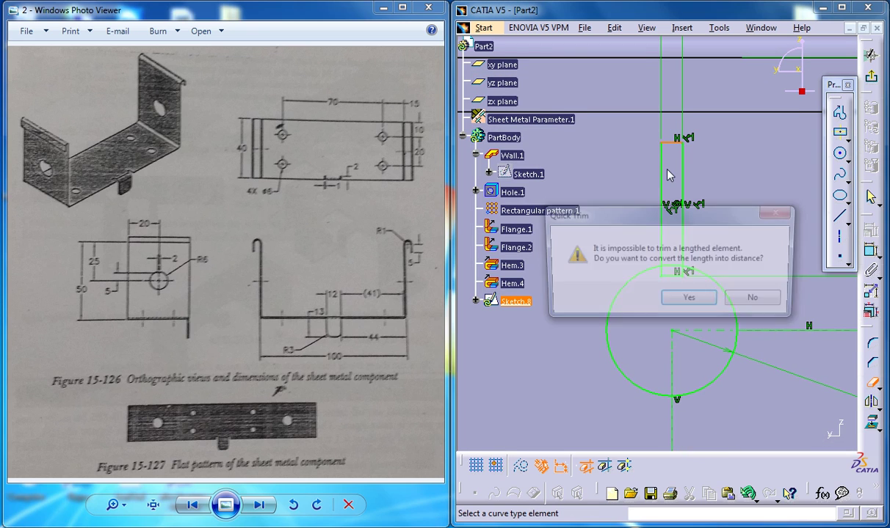
{"action": "left_click", "coordinate": [690, 302]}
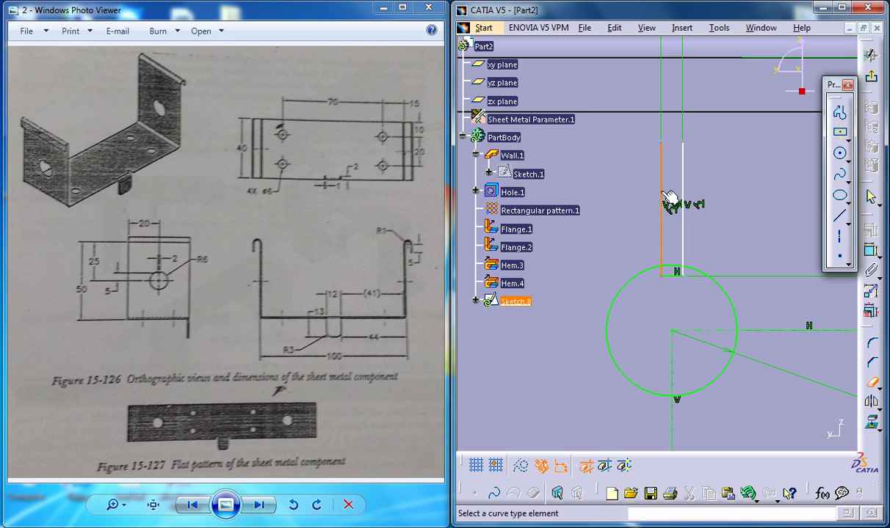
{"action": "left_click", "coordinate": [693, 270]}
{"action": "middle_click_drag", "start_coordinate": [693, 270], "coordinate": [688, 250]}
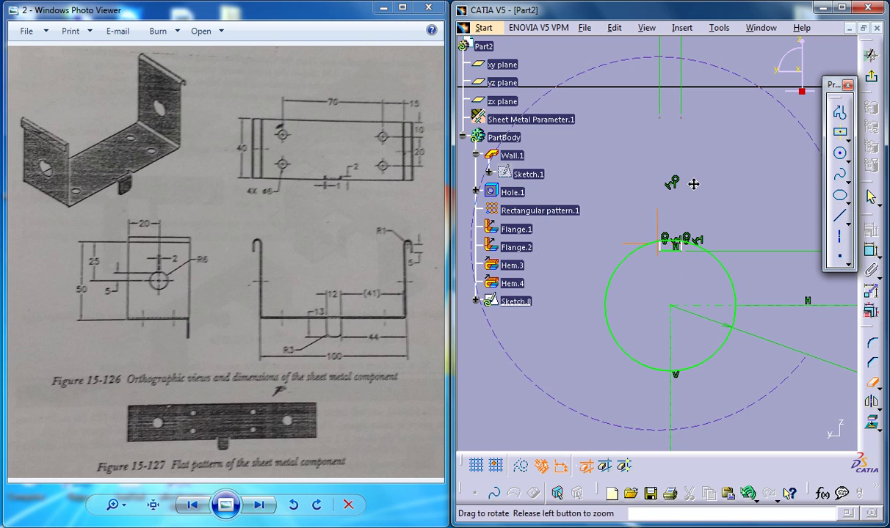
{"action": "mouse_move", "coordinate": [693, 185]}
{"action": "middle_mouse_down"}
{"action": "mouse_move", "coordinate": [690, 147]}
{"action": "mouse_move", "coordinate": [748, 273]}
{"action": "mouse_move", "coordinate": [701, 137]}
{"action": "middle_mouse_up"}
{"action": "left_click", "coordinate": [698, 237]}
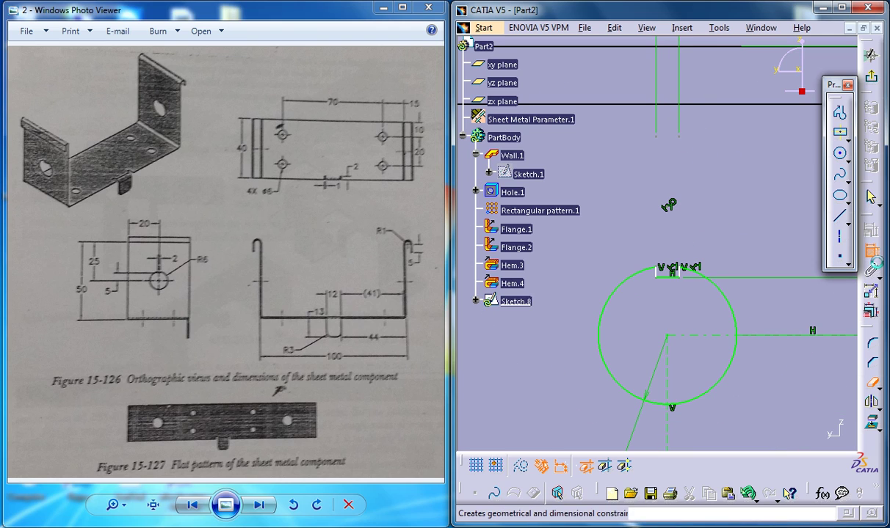
Dimension the key's short inner edge and exit the sketch of the keyed circle.
{"action": "left_click", "coordinate": [585, 466]}
{"action": "left_click", "coordinate": [670, 276]}
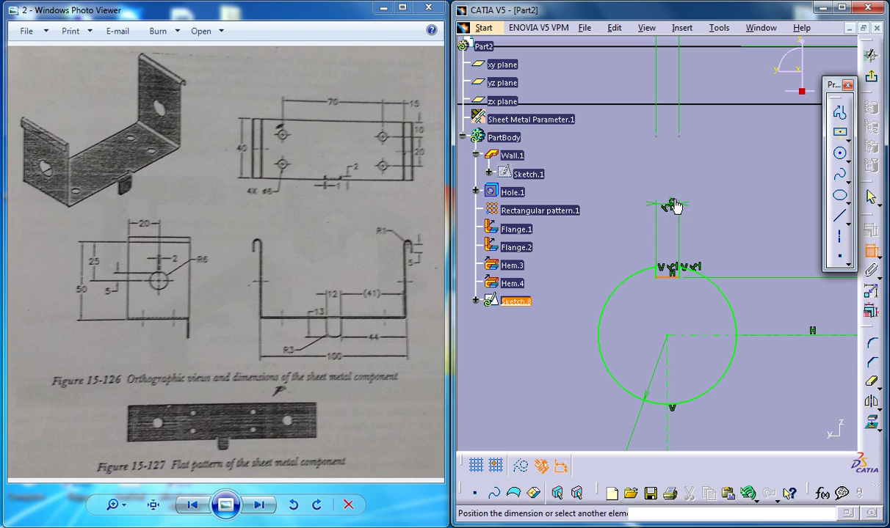
{"action": "right_click", "coordinate": [682, 116]}
{"action": "left_click", "coordinate": [701, 361]}
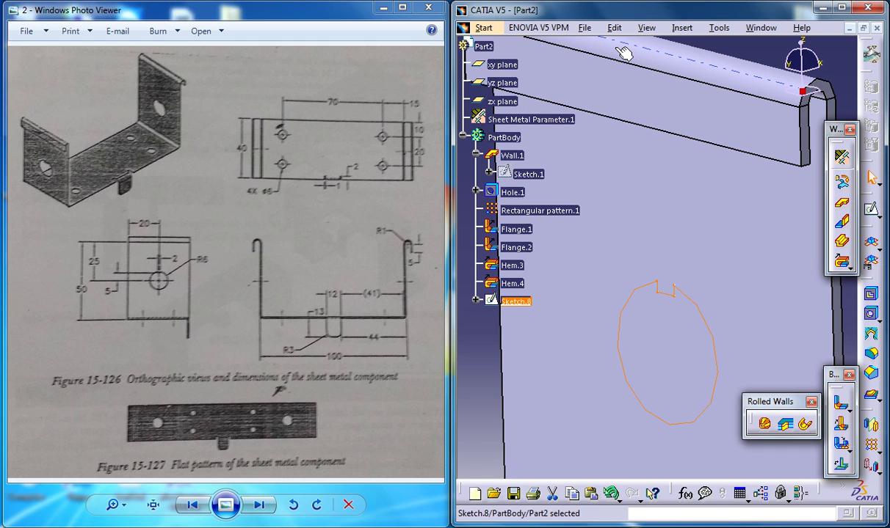
Create a sheet metal standard cutout from the keyed circle profile Sketch.8 with the end limit Up to last, passing through both flanges.
{"action": "left_click", "coordinate": [645, 27]}
{"action": "mouse_move", "coordinate": [681, 27]}
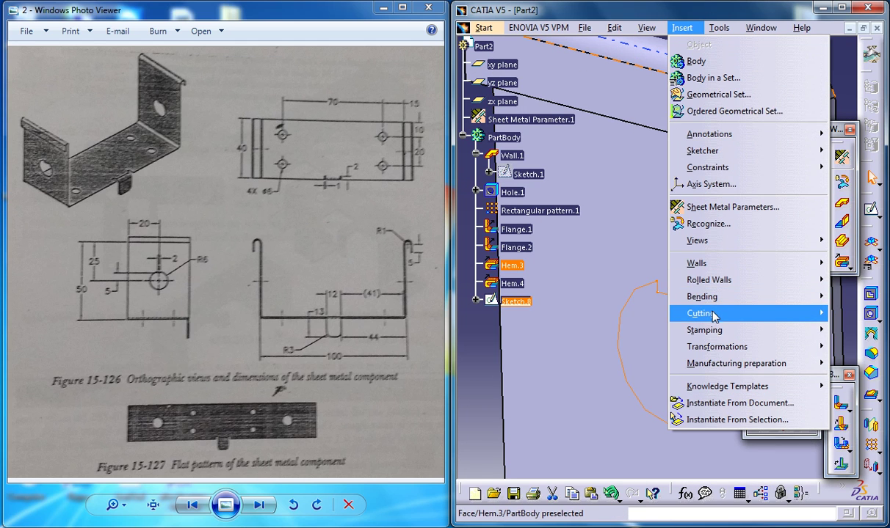
{"action": "mouse_move", "coordinate": [713, 316]}
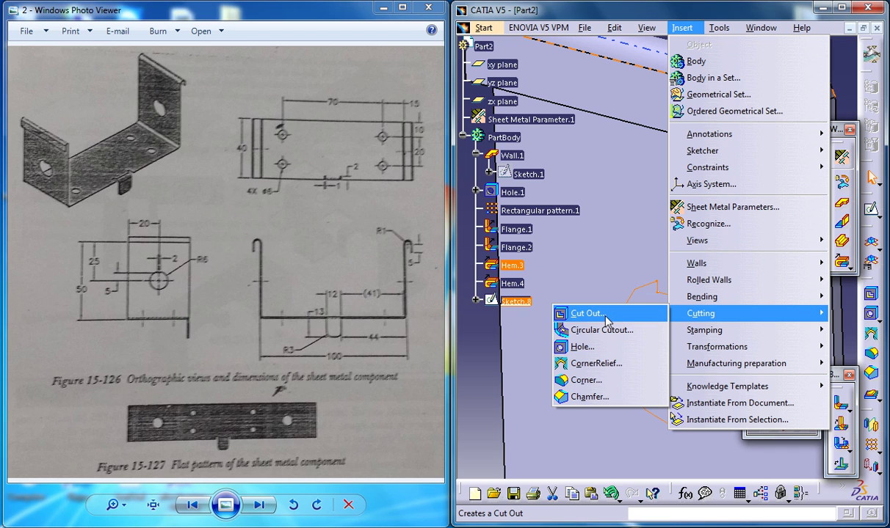
{"action": "left_click", "coordinate": [605, 318]}
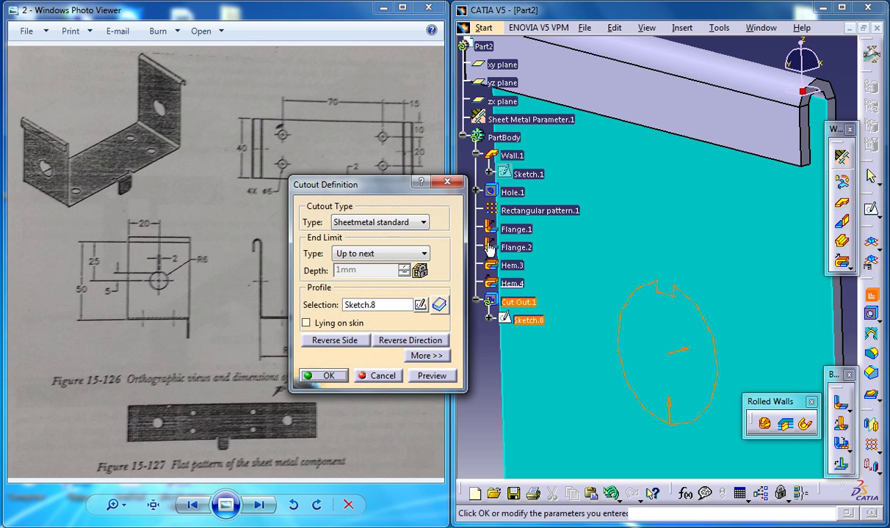
{"action": "left_click", "coordinate": [359, 254]}
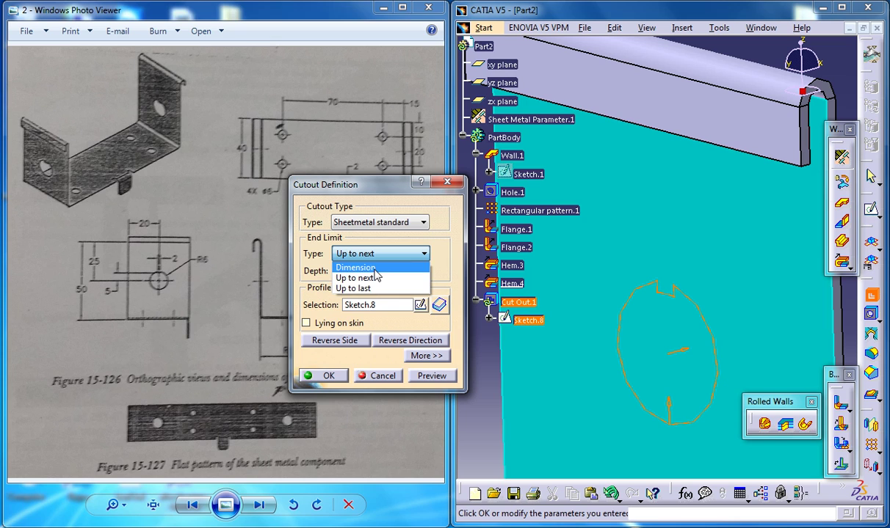
{"action": "left_click", "coordinate": [371, 289]}
{"action": "left_click", "coordinate": [323, 375]}
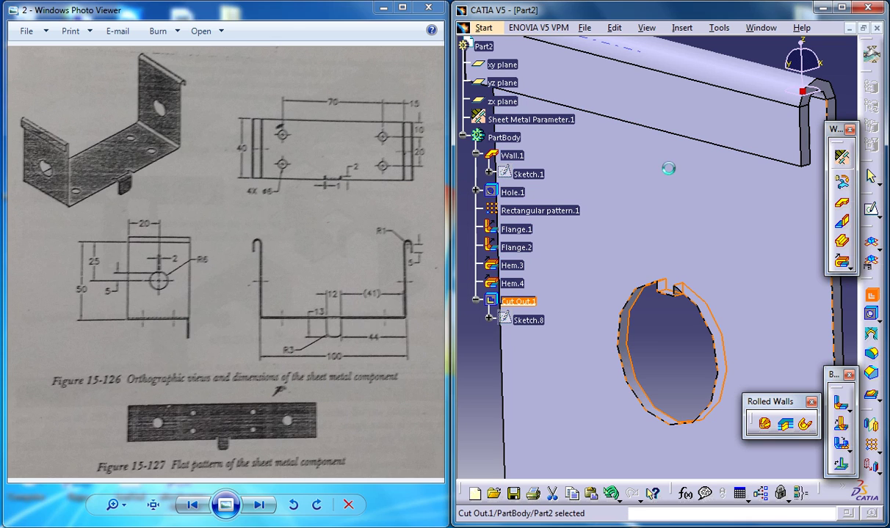
{"action": "middle_click_drag", "start_coordinate": [685, 230], "coordinate": [715, 360]}
{"action": "middle_click_drag", "start_coordinate": [703, 250], "coordinate": [642, 286]}
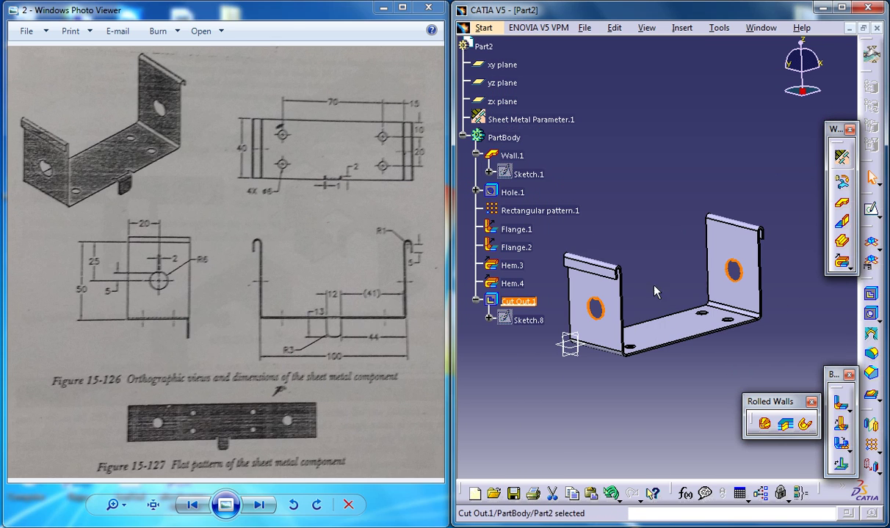
{"action": "middle_click_drag", "start_coordinate": [765, 259], "coordinate": [730, 334]}
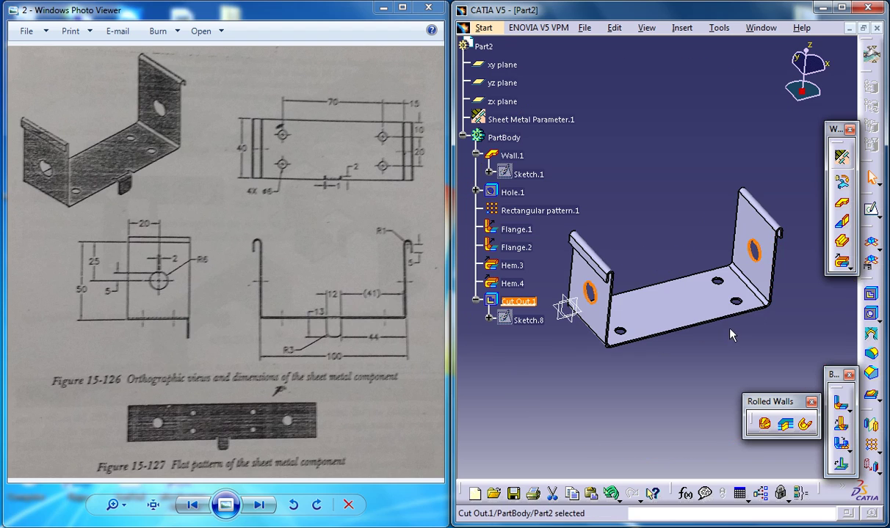
{"action": "middle_click_drag", "start_coordinate": [720, 288], "coordinate": [701, 262]}
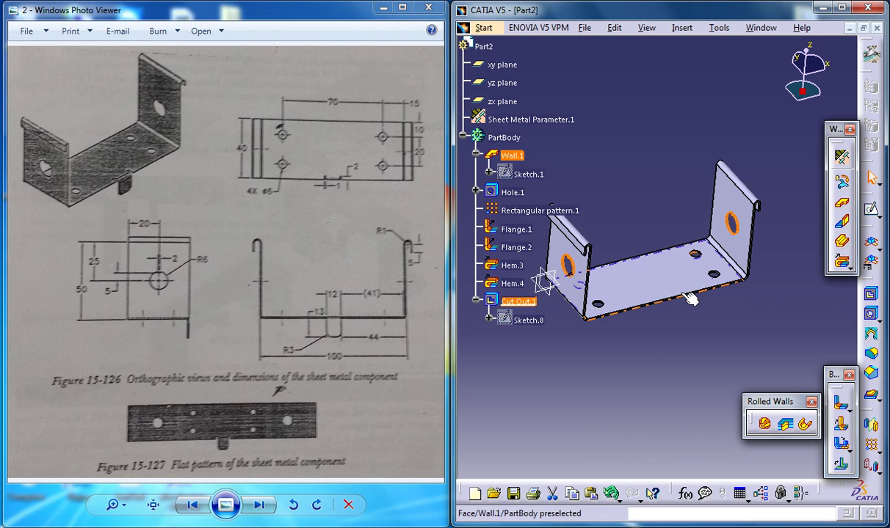